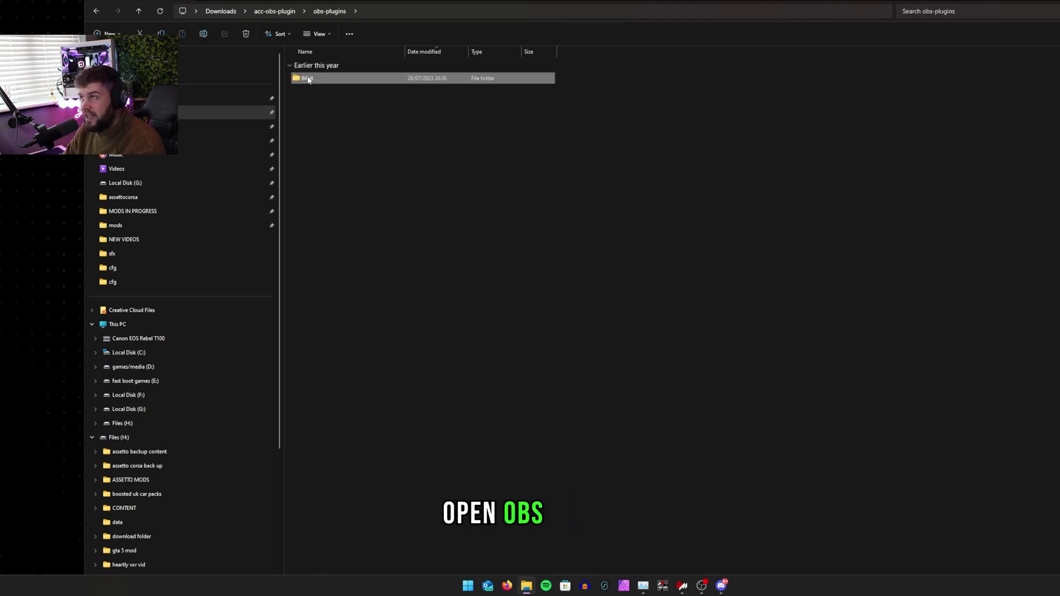
right_click(319, 79)
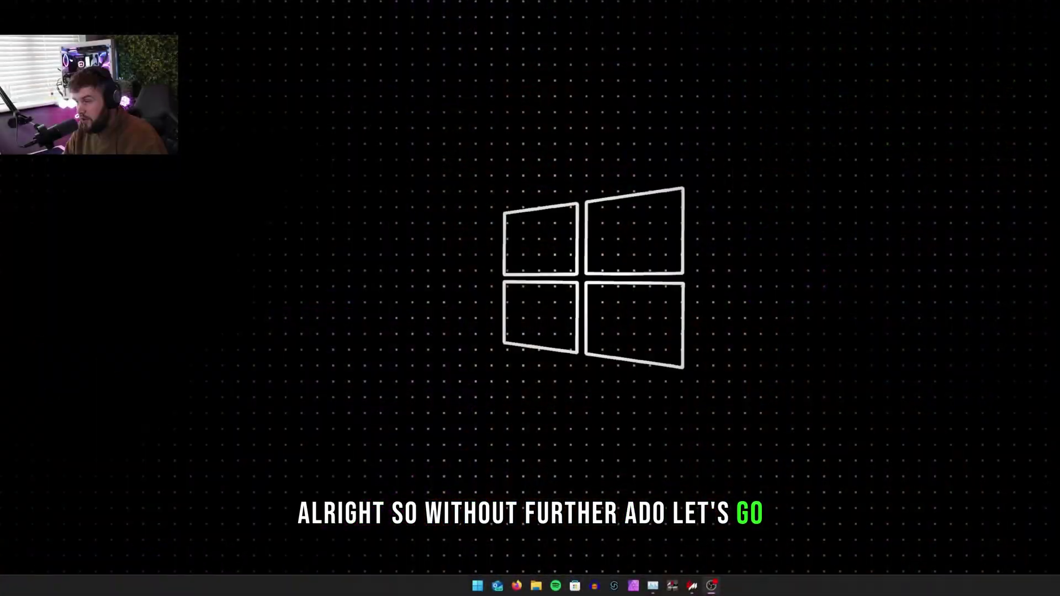
- Review the Display Capture source type and the GAME source in the gaming scene, toggling its visibility off and on, and close OBS
click(444, 434)
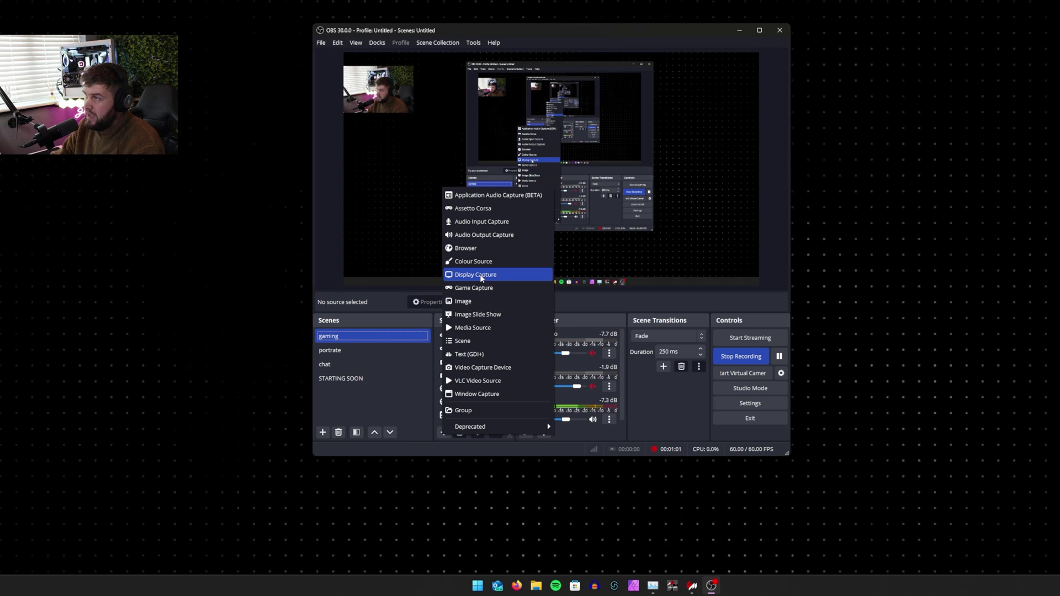
click(481, 276)
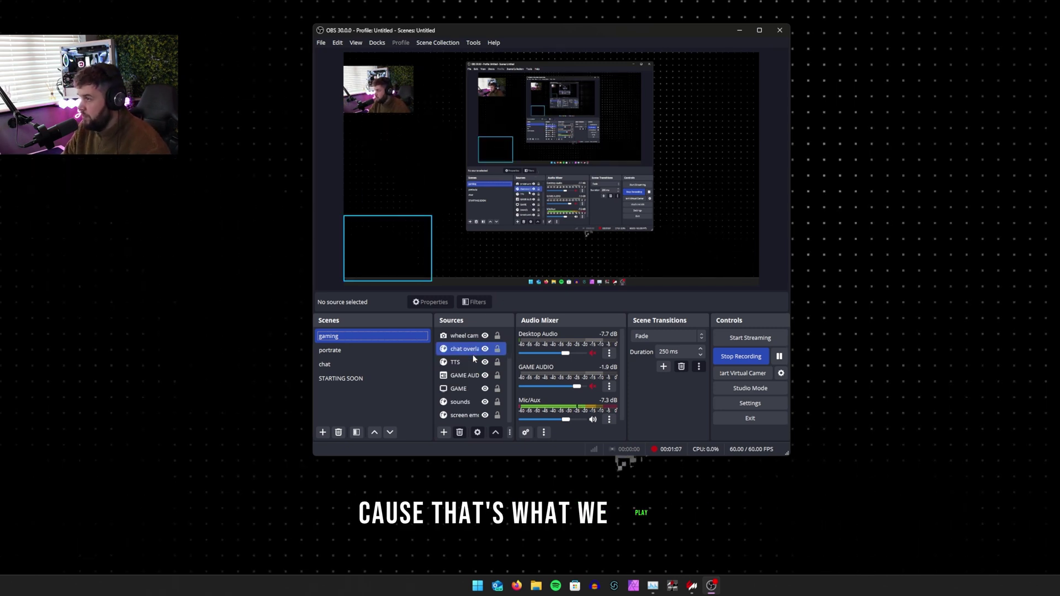
scroll(470, 364, down, 2)
click(453, 390)
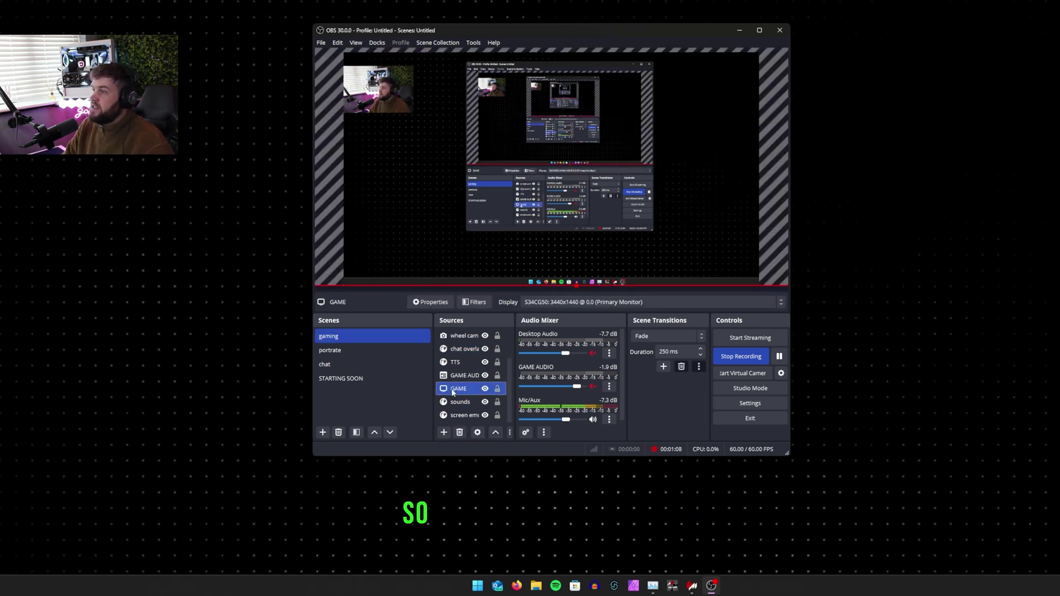
click(486, 389)
click(485, 388)
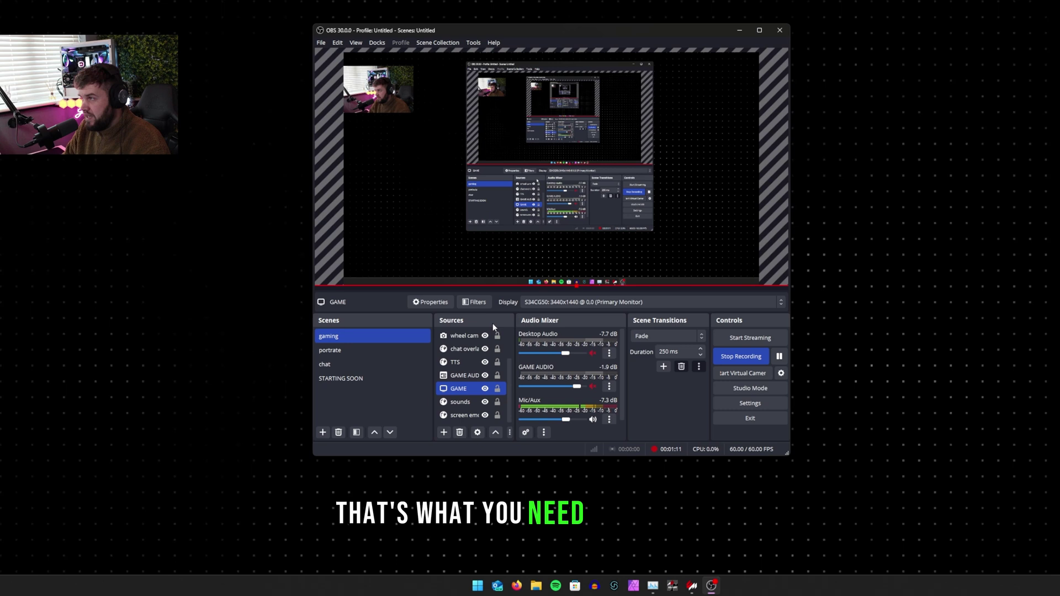
scroll(474, 359, up, 2)
ctrl+click(469, 349)
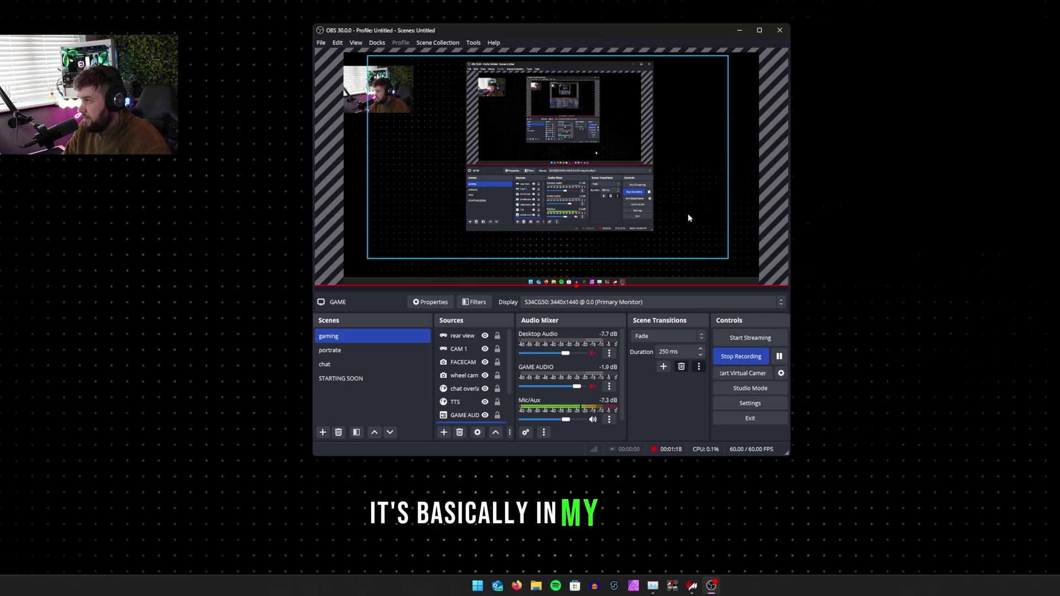
click(780, 32)
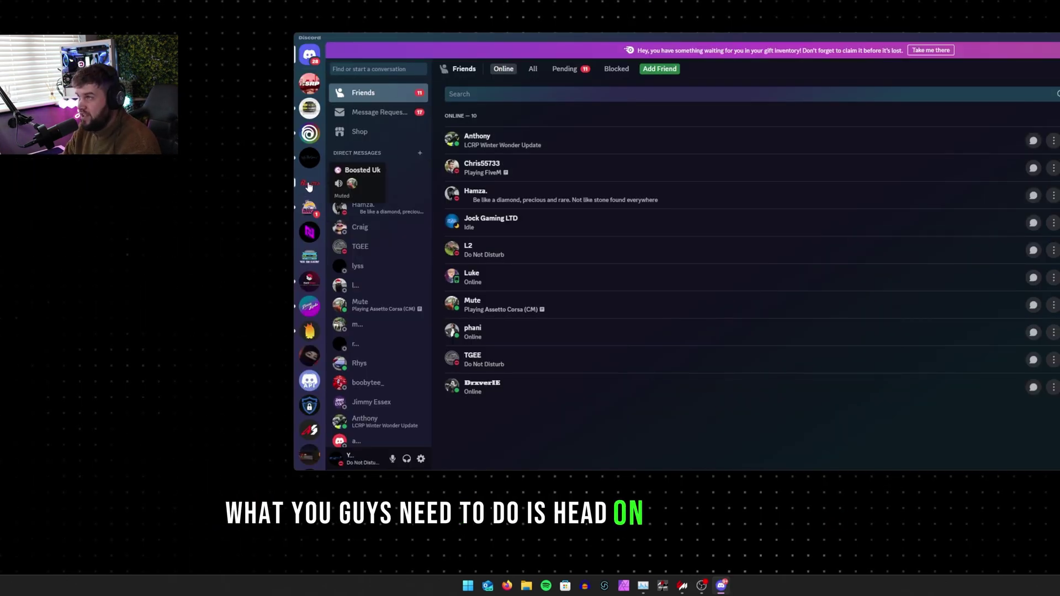
- Open the Boosted Uk server in Discord and look through its channel list for the boosted_downloads posts
click(310, 183)
scroll(378, 238, down, 5)
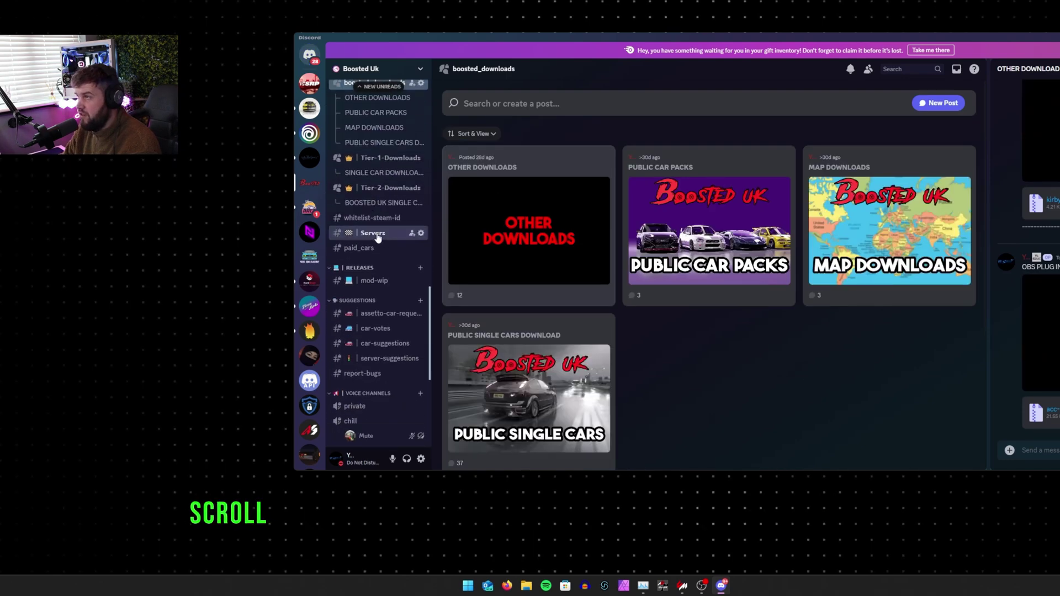
scroll(378, 238, up, 2)
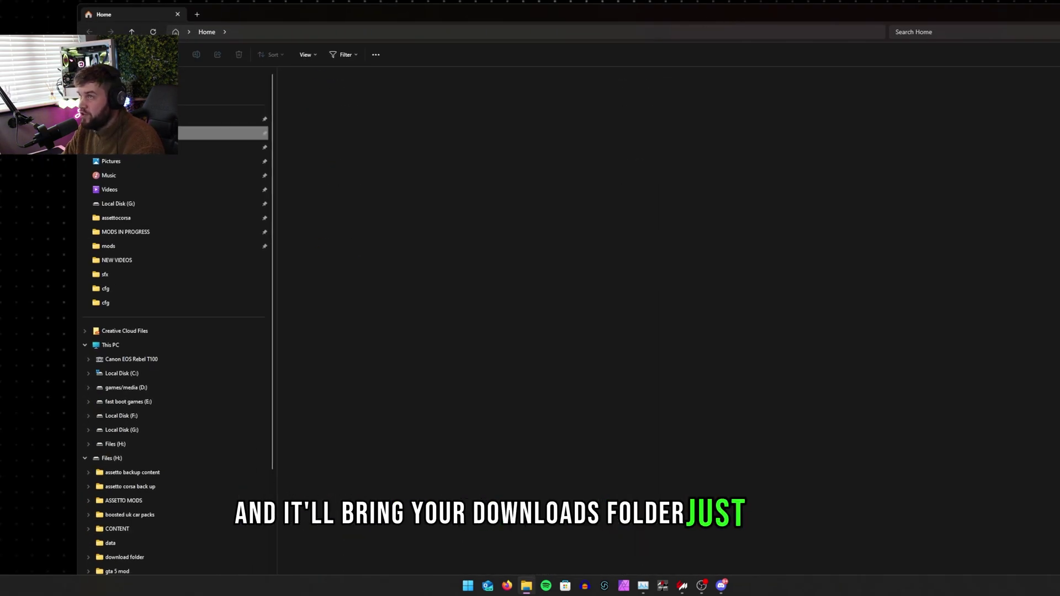
- Copy acc-obs-plugin.dll from the acc-obs-plugin\obs-plugins\64bit folder in Downloads
drag(433, 8, 440, 0)
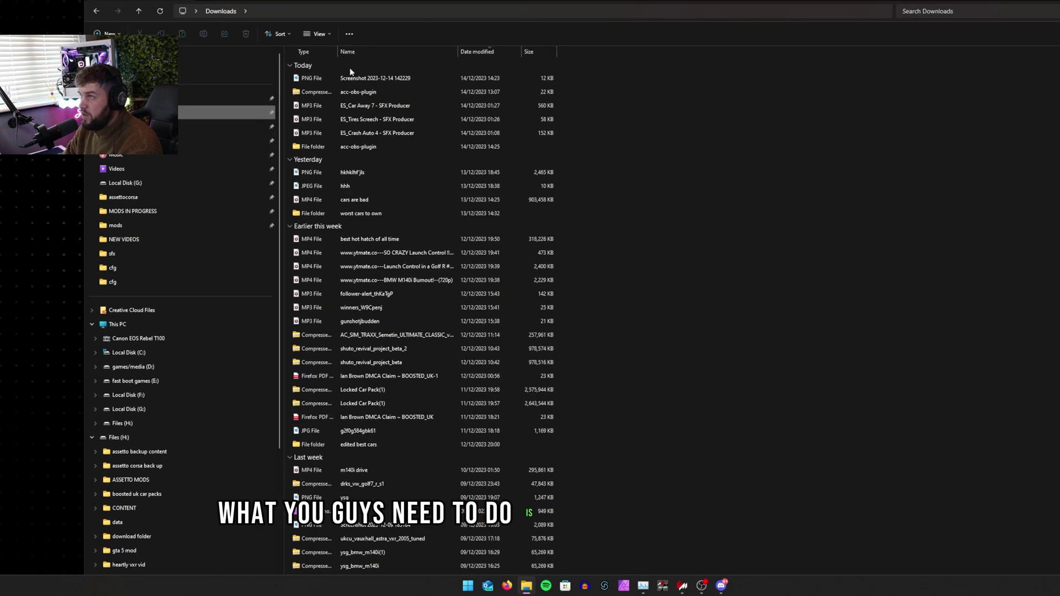
click(336, 93)
double_click(330, 147)
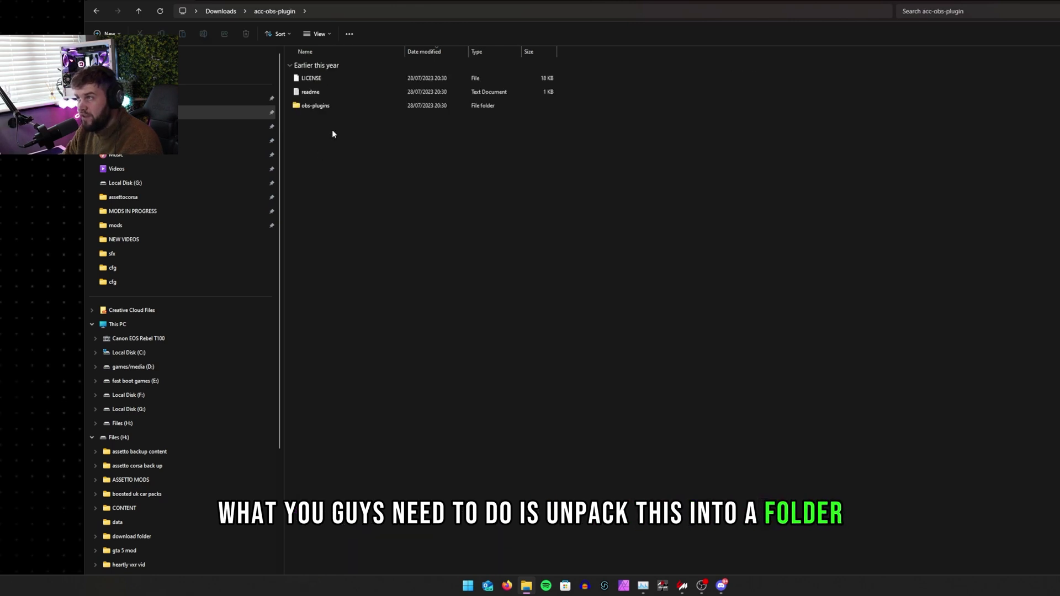
click(329, 108)
double_click(329, 109)
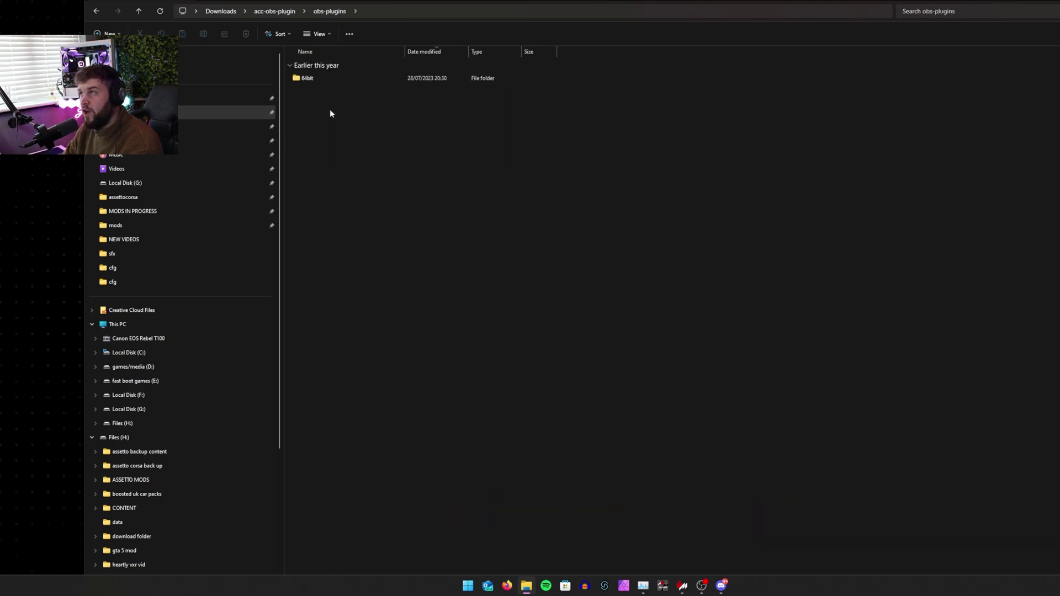
double_click(313, 81)
click(320, 78)
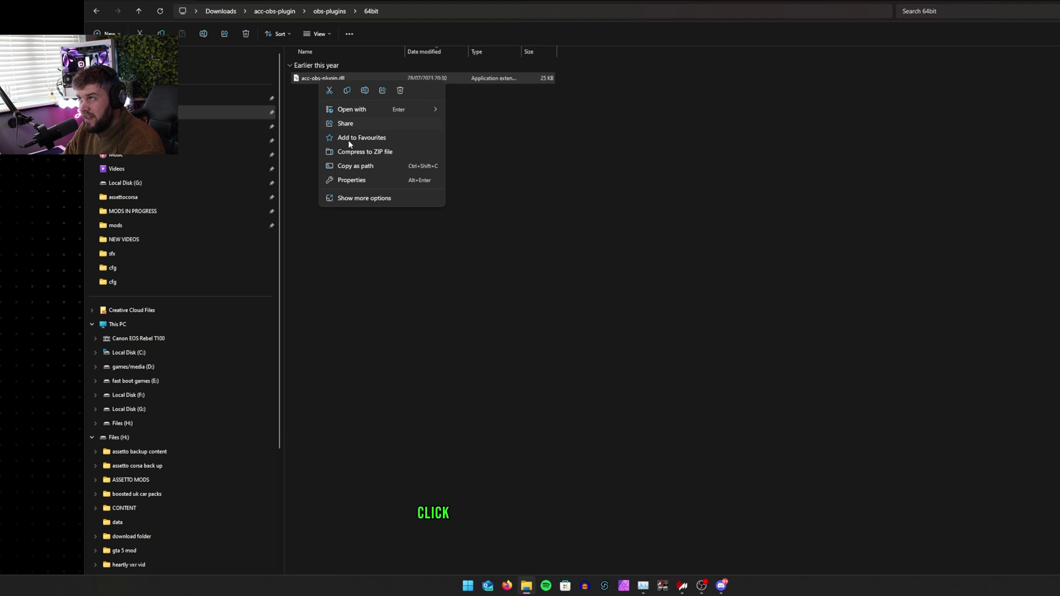
right_click(319, 78)
click(347, 91)
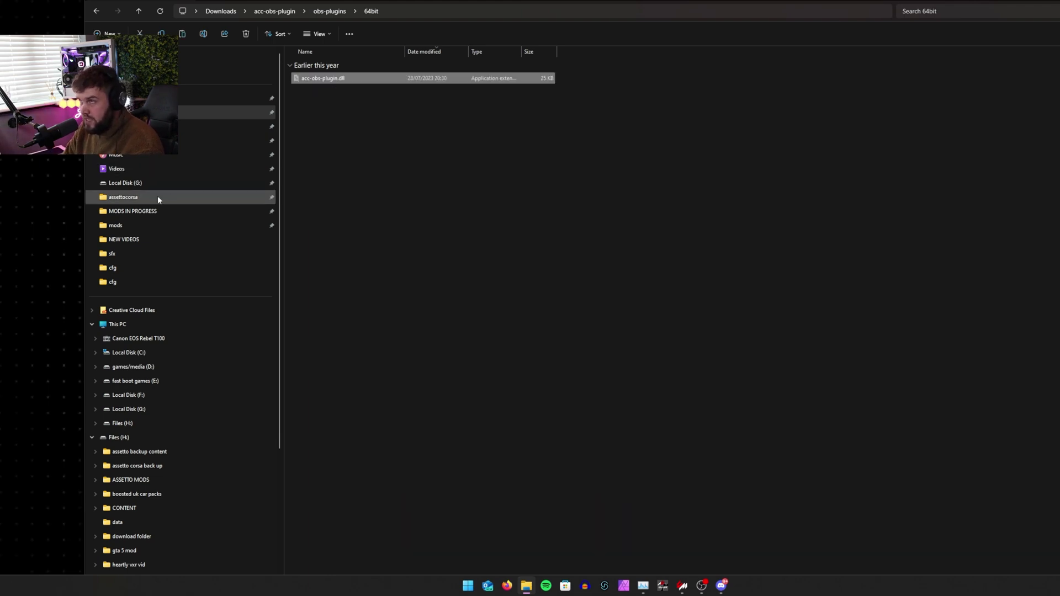
- Browse to the OBS plugin folder C:\Program Files\obs-studio\obs-plugins\64bit
click(138, 324)
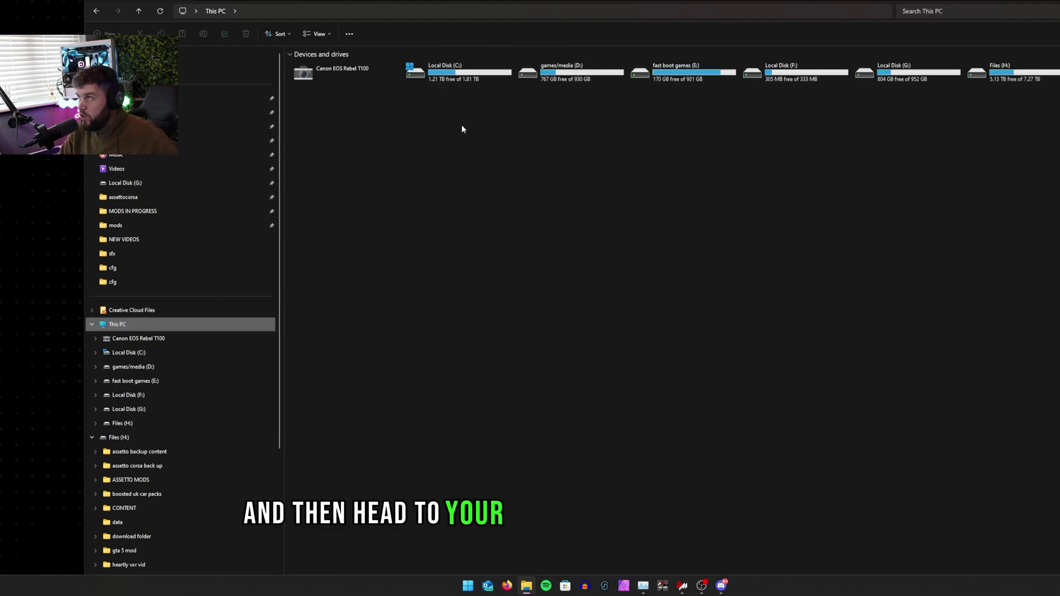
double_click(474, 71)
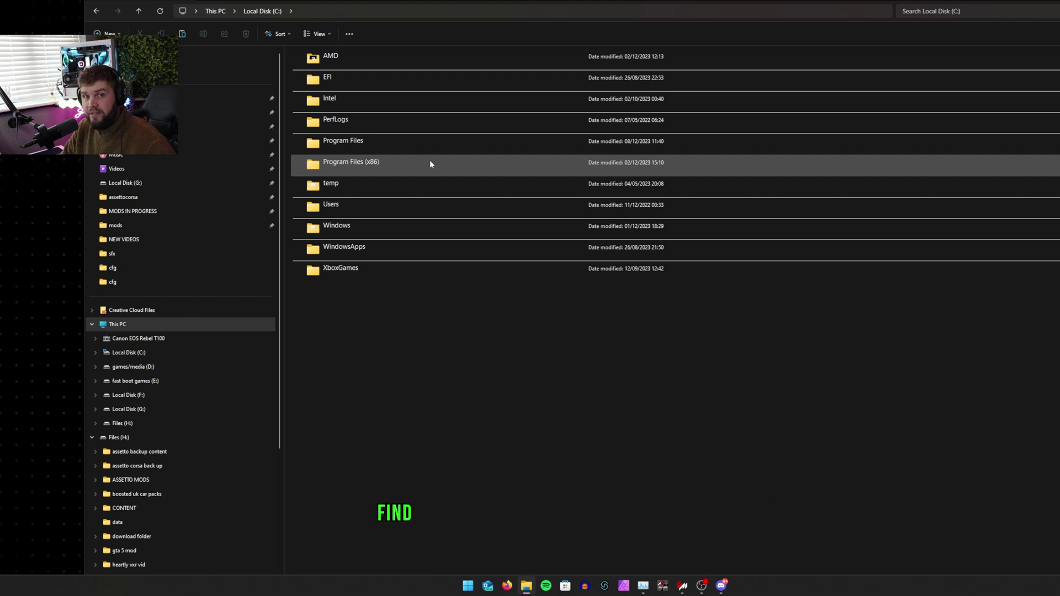
double_click(433, 145)
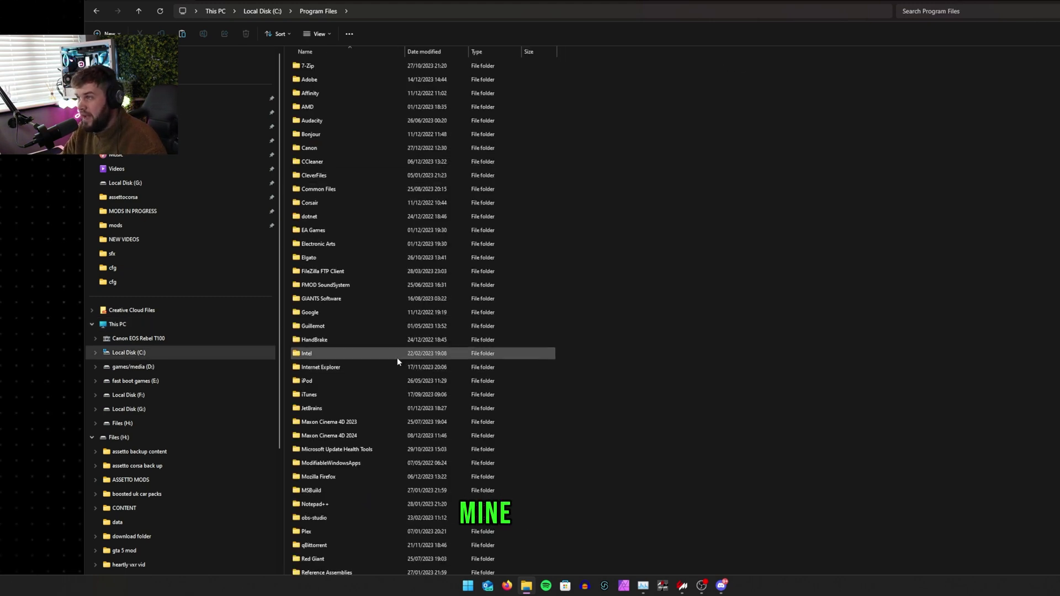
scroll(398, 376, down, 5)
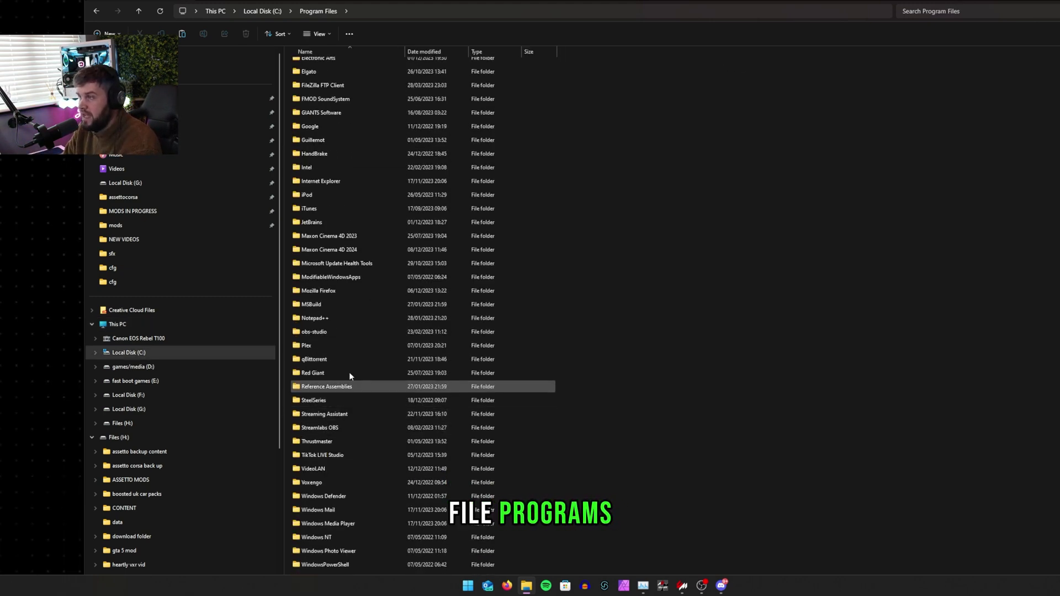
double_click(315, 332)
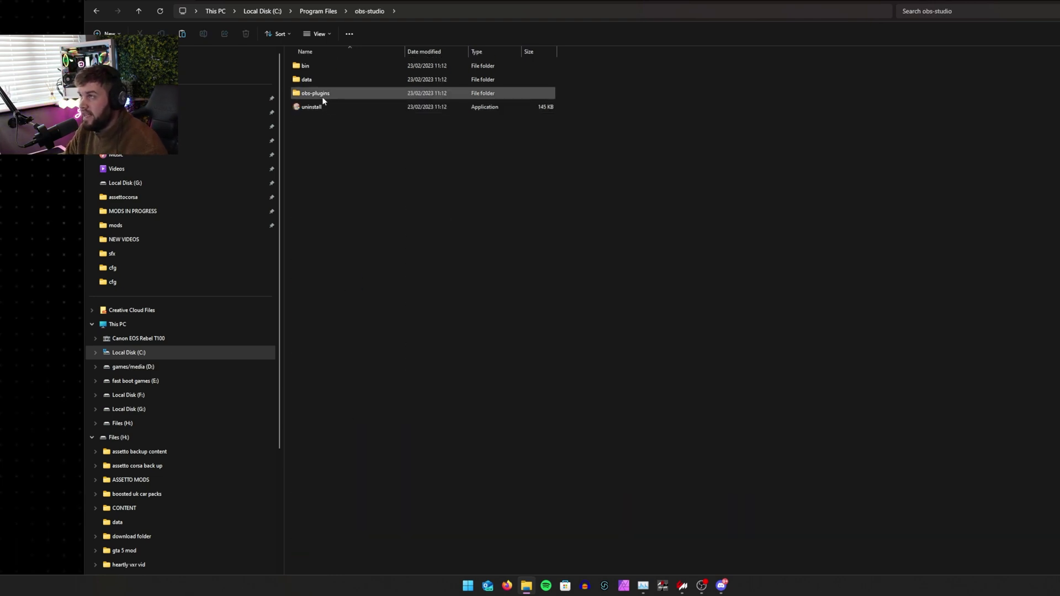
double_click(322, 97)
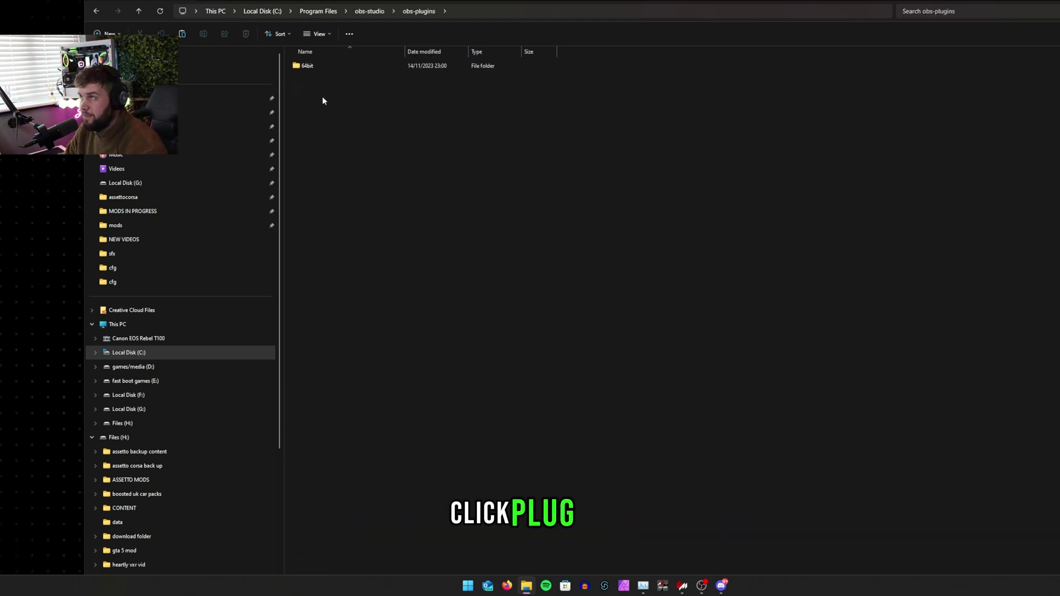
double_click(308, 66)
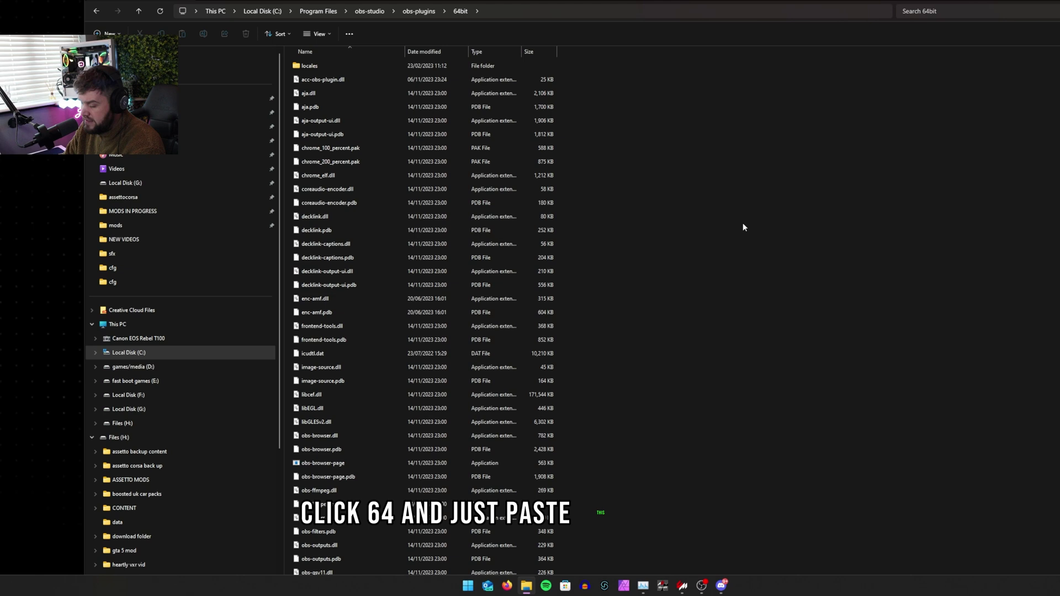
- Try to paste acc-obs-plugin.dll into the OBS 64bit plugin folder with administrator permission, and dismiss the access dialog
key(ctrl+v)
click(438, 211)
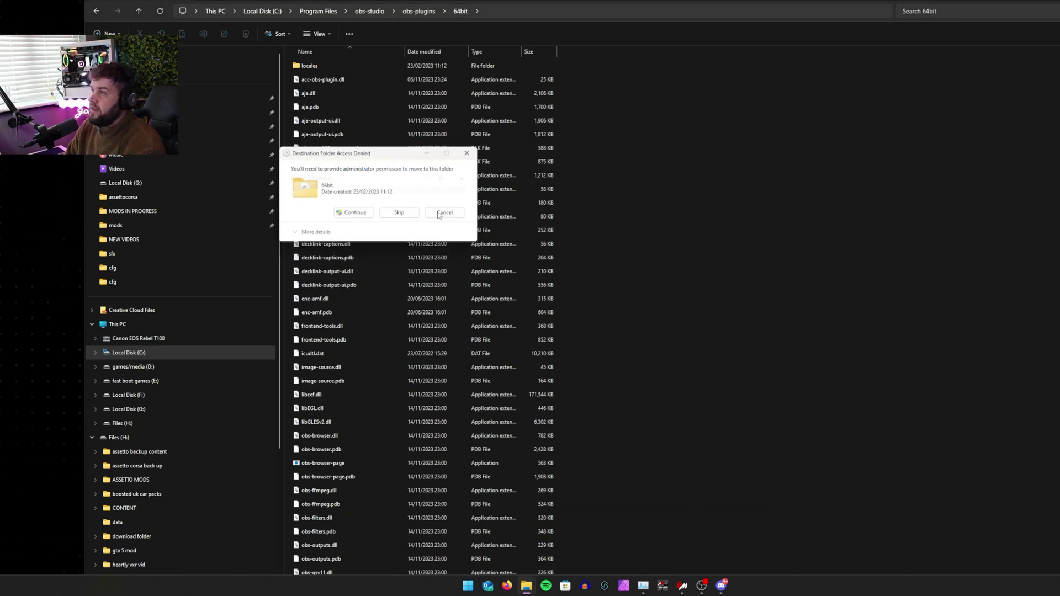
click(355, 214)
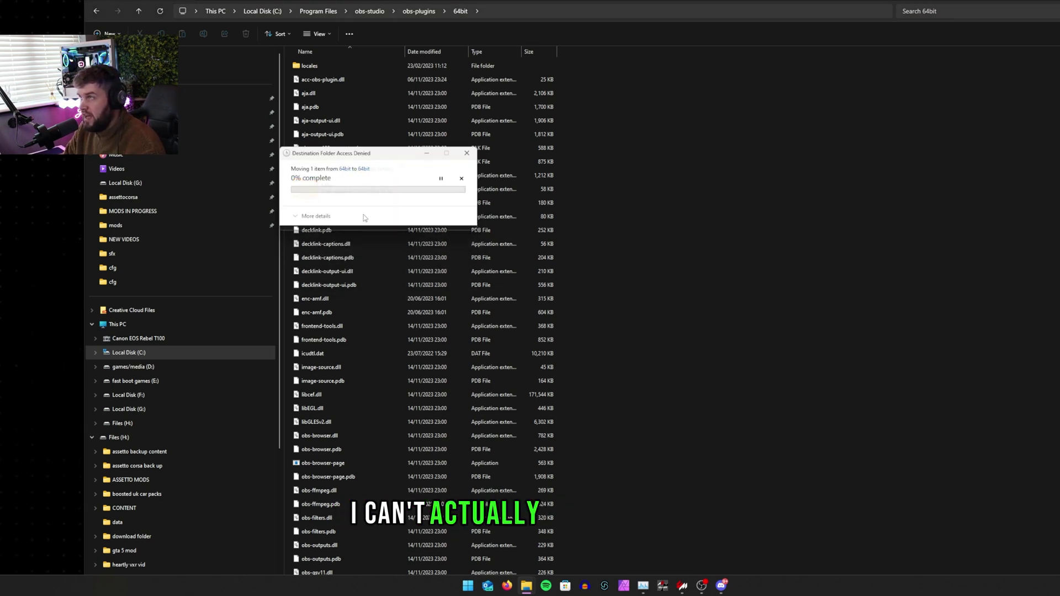
click(467, 153)
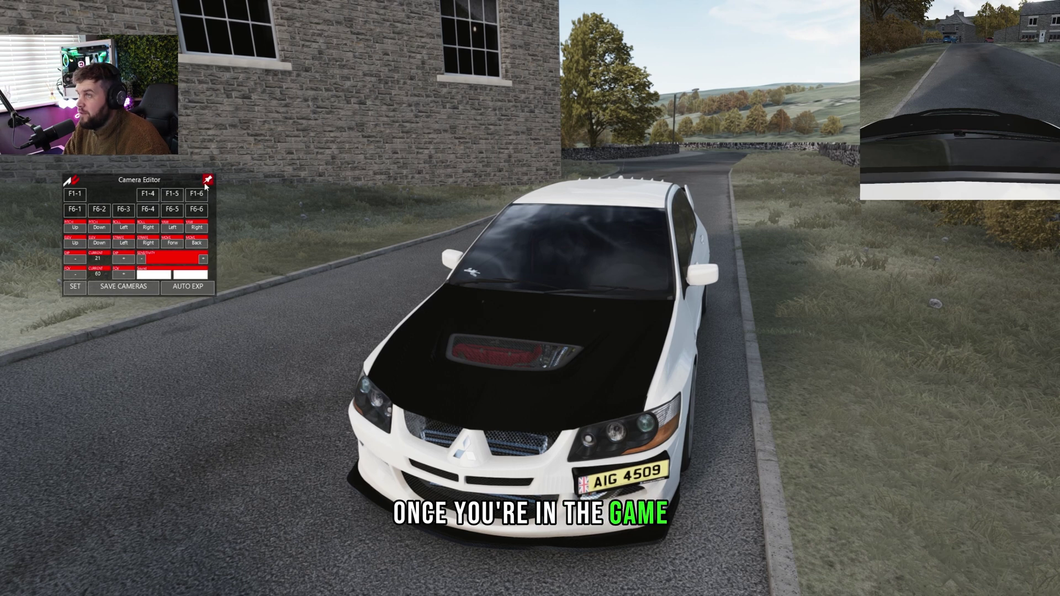
- Move the Camera Editor away from the webcam area in Assetto Corsa and step through the car cameras, ending on F6-1
drag(136, 181, 274, 108)
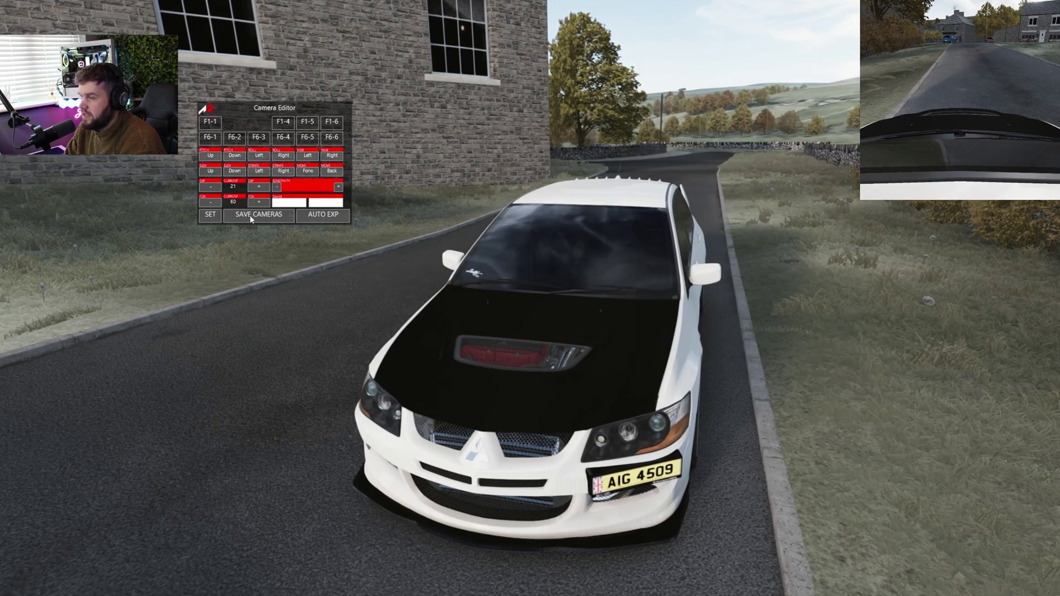
click(326, 122)
click(327, 138)
click(314, 139)
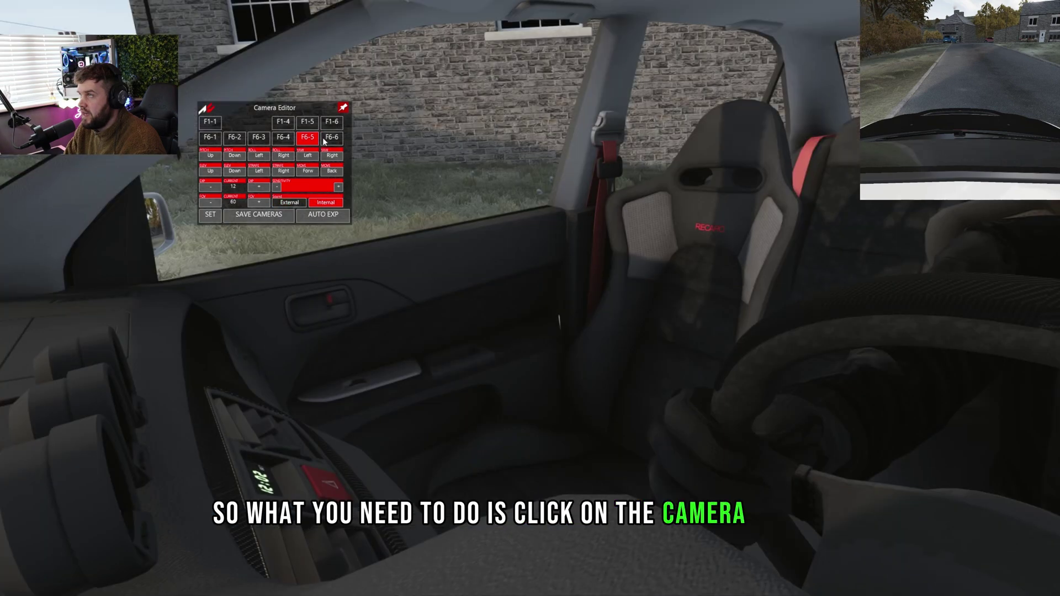
click(279, 139)
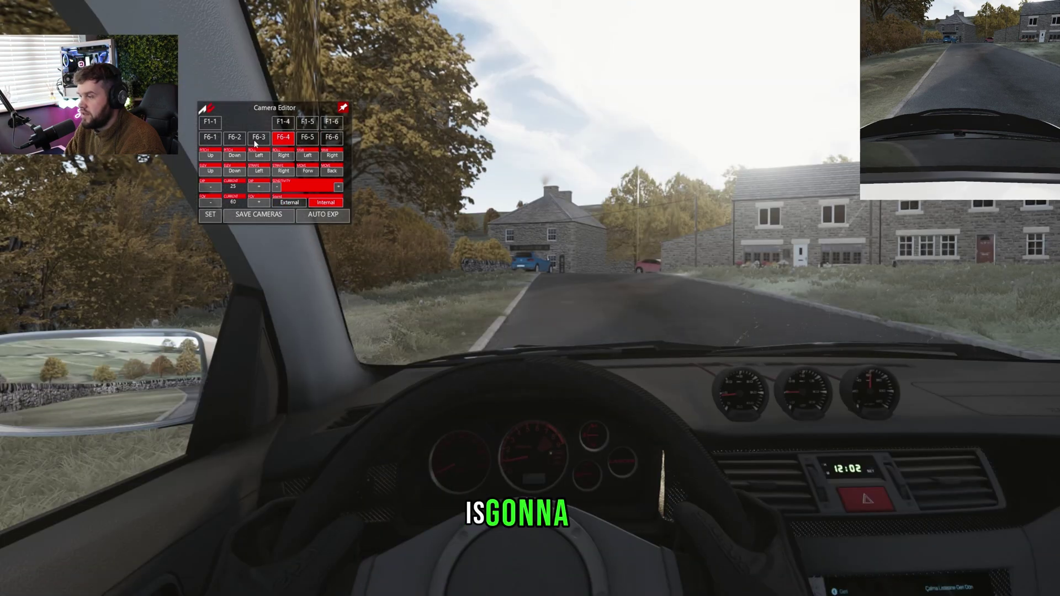
click(255, 142)
click(228, 141)
click(216, 142)
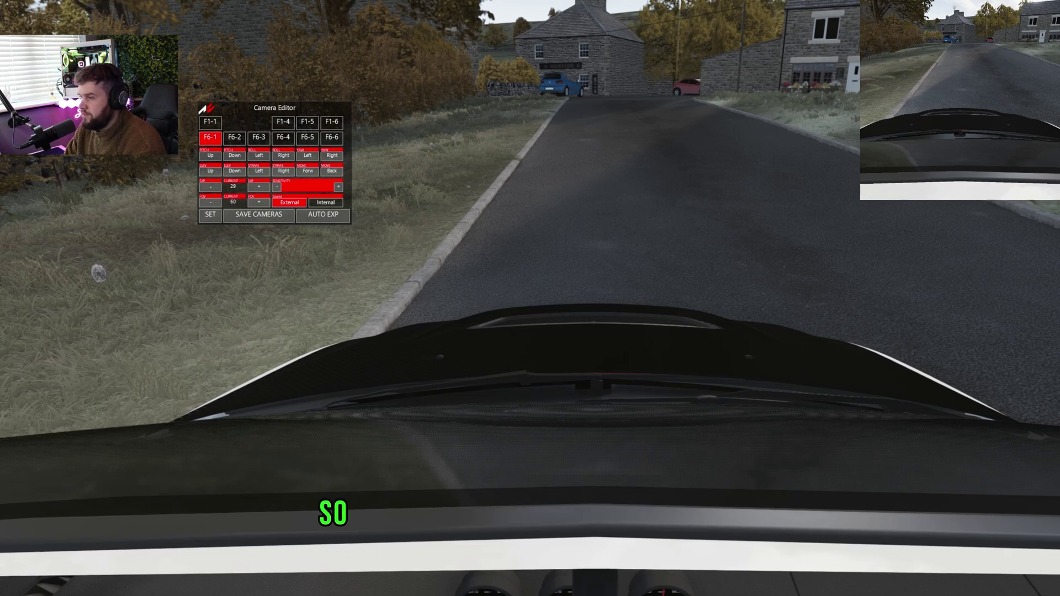
- Bring up OBS to compare its CAM 1 source with the game view, and lower the F6-1 camera until it frames the dashboard
key(alt+Tab)
drag(758, 292, 860, 41)
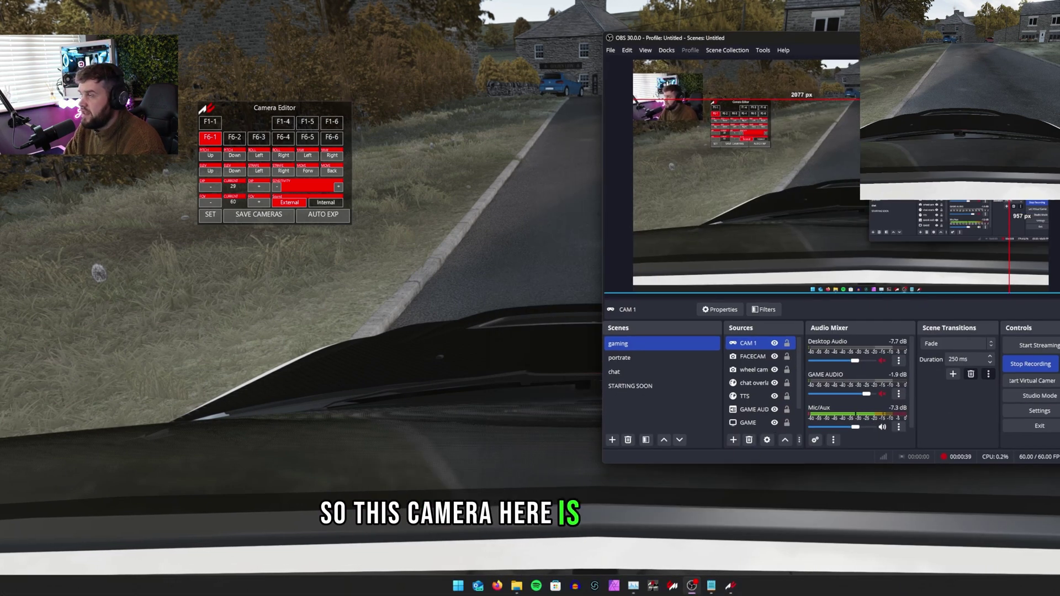
click(220, 176)
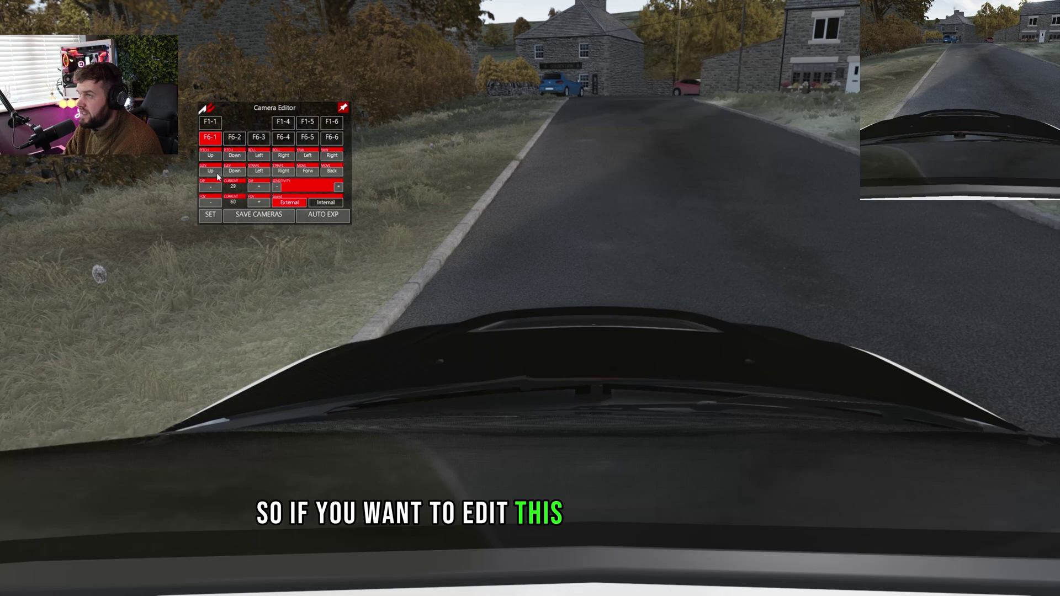
click(229, 172)
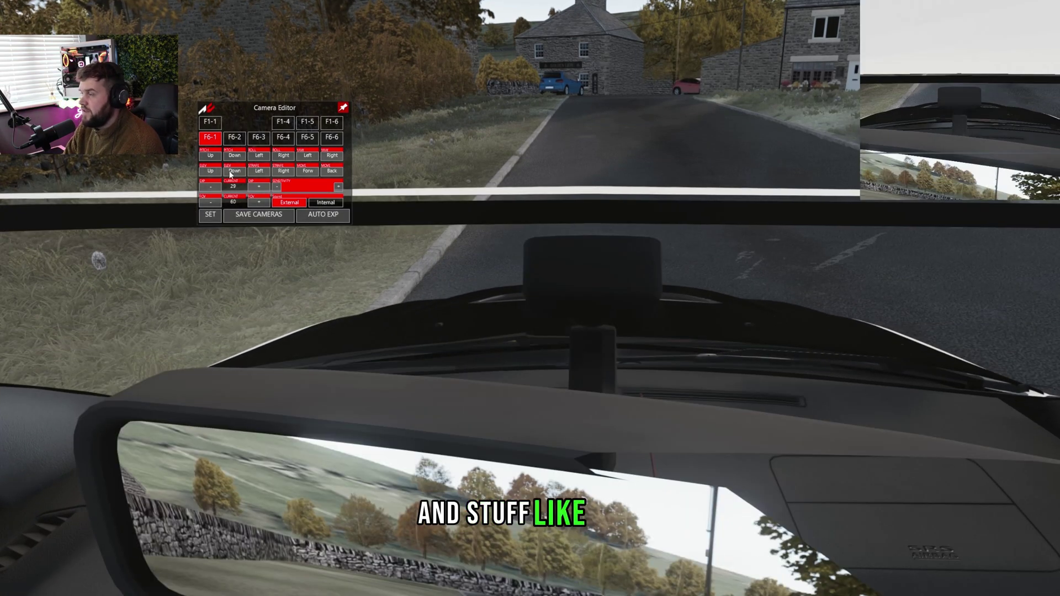
click(230, 171)
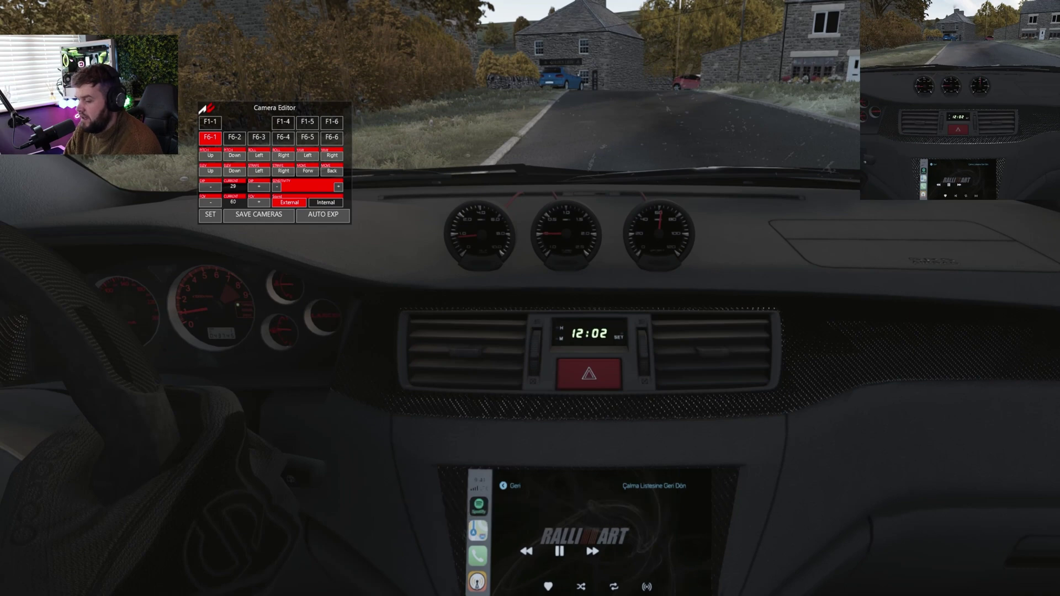
- Switch to OBS, set the CAM 1 source's texture to Camera: Car 6 (resizeable), and reposition its view within the gaming scene
key(alt+Tab)
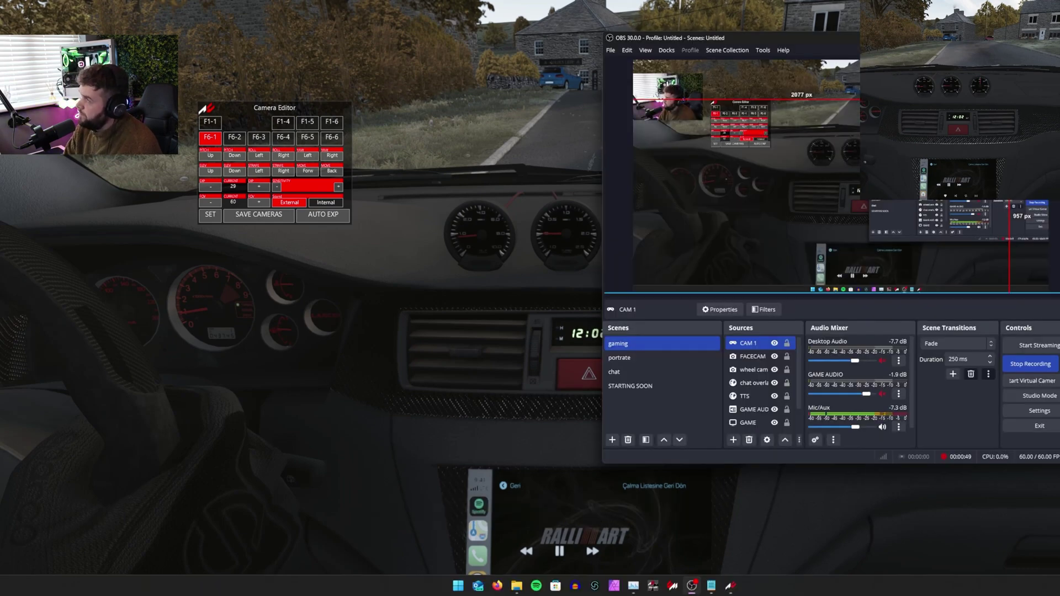
right_click(754, 344)
click(778, 336)
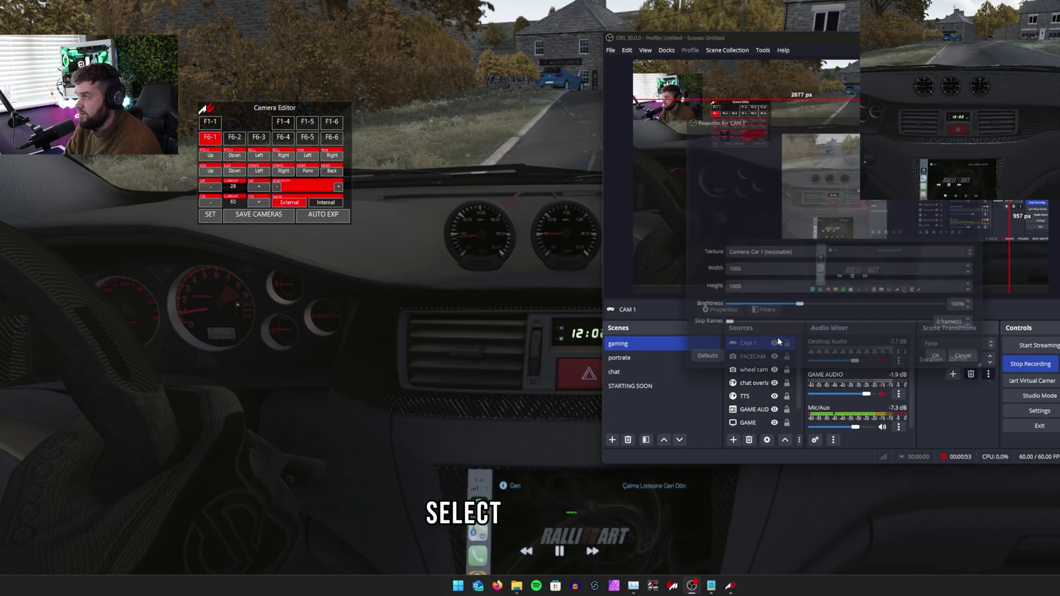
click(754, 254)
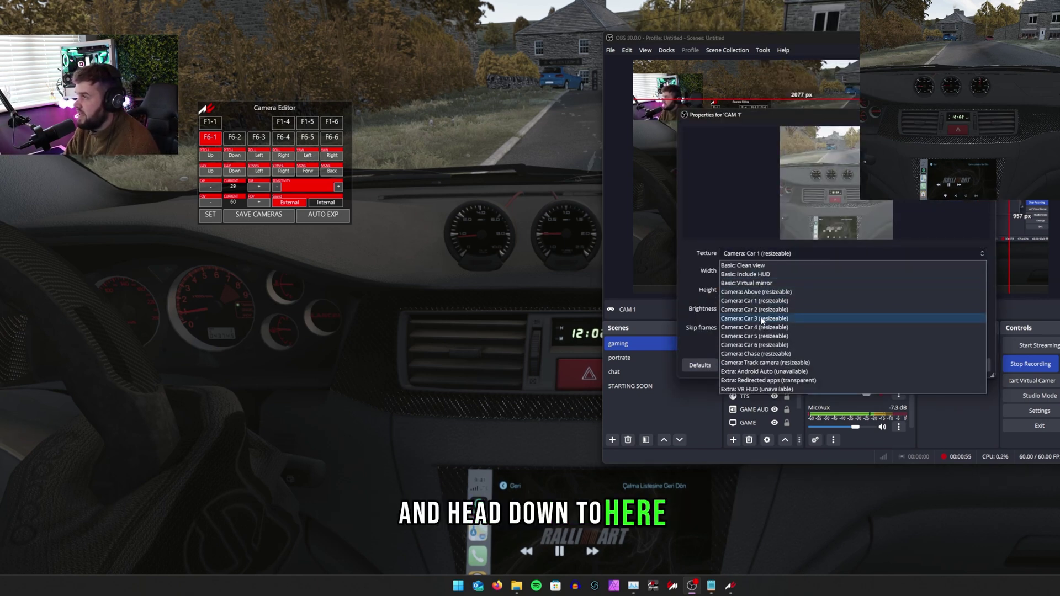
click(770, 327)
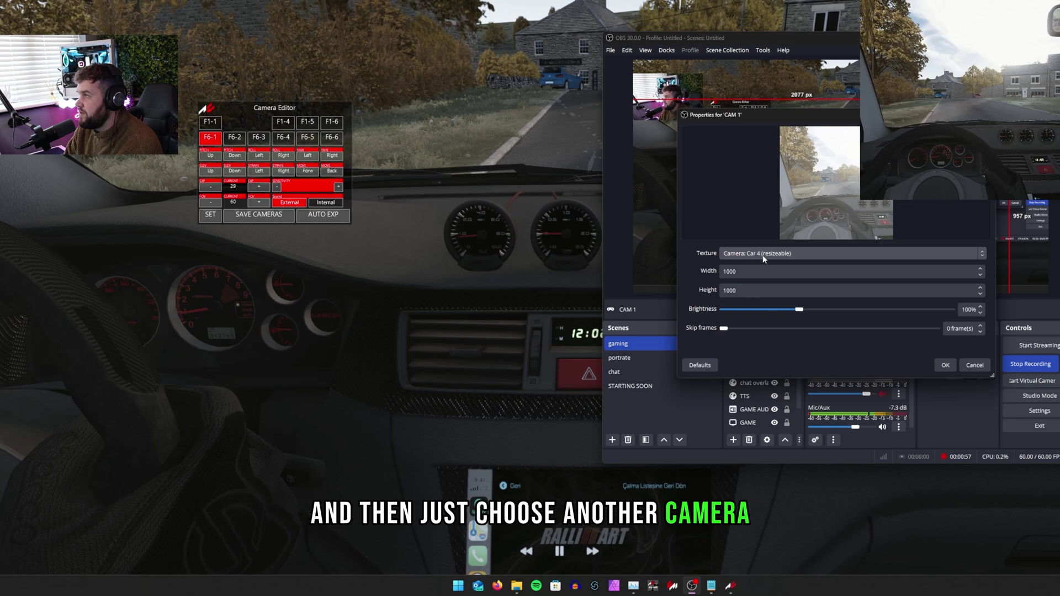
click(763, 254)
click(770, 345)
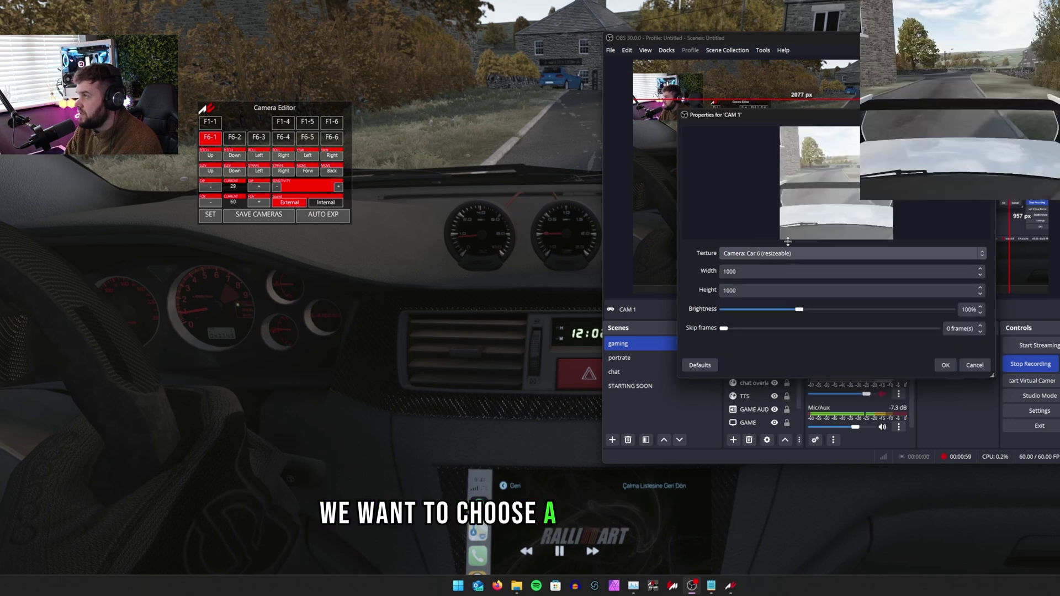
click(944, 365)
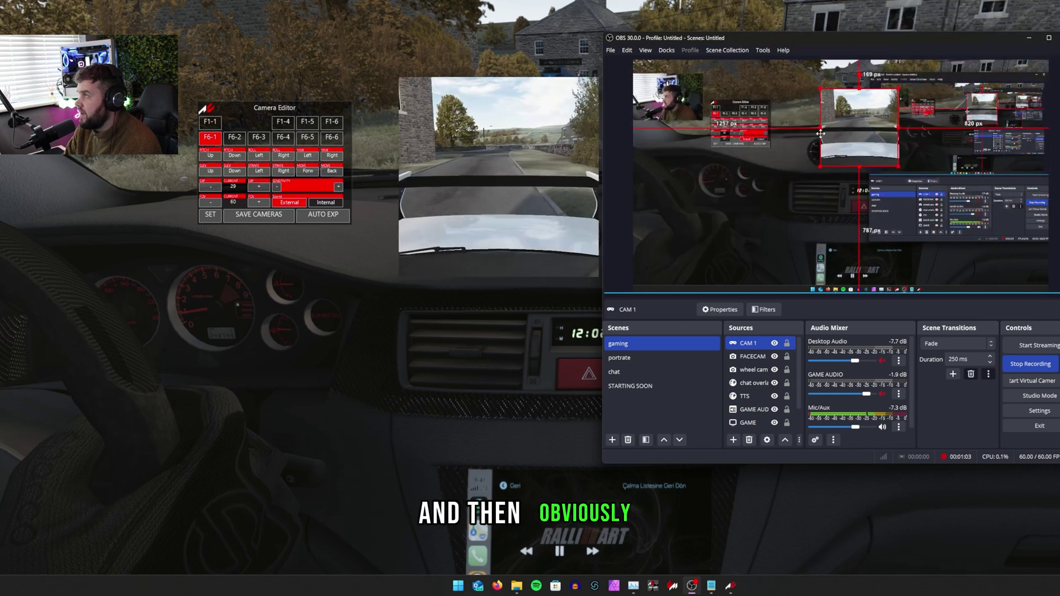
drag(821, 133, 689, 111)
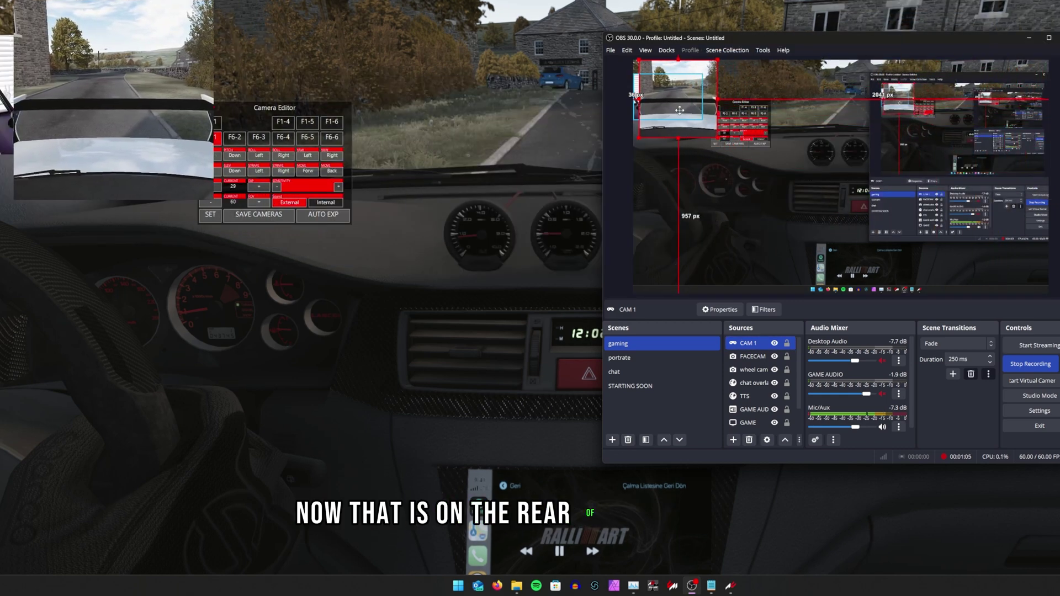
drag(680, 110, 674, 110)
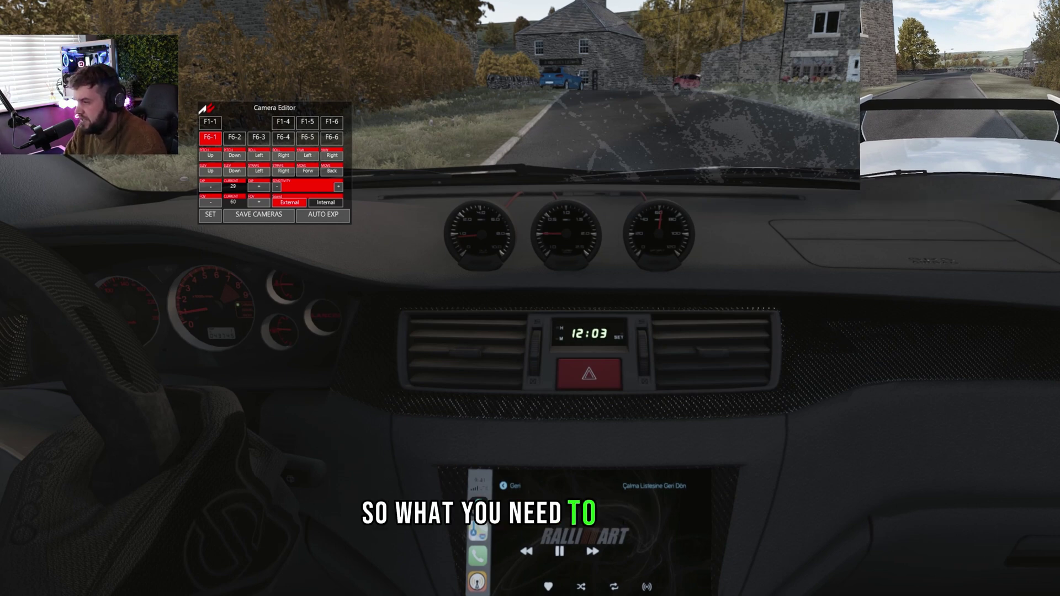
- Bring OBS back up and set the CAM 1 source's width to 1920 and height to 1080
key(alt+Tab)
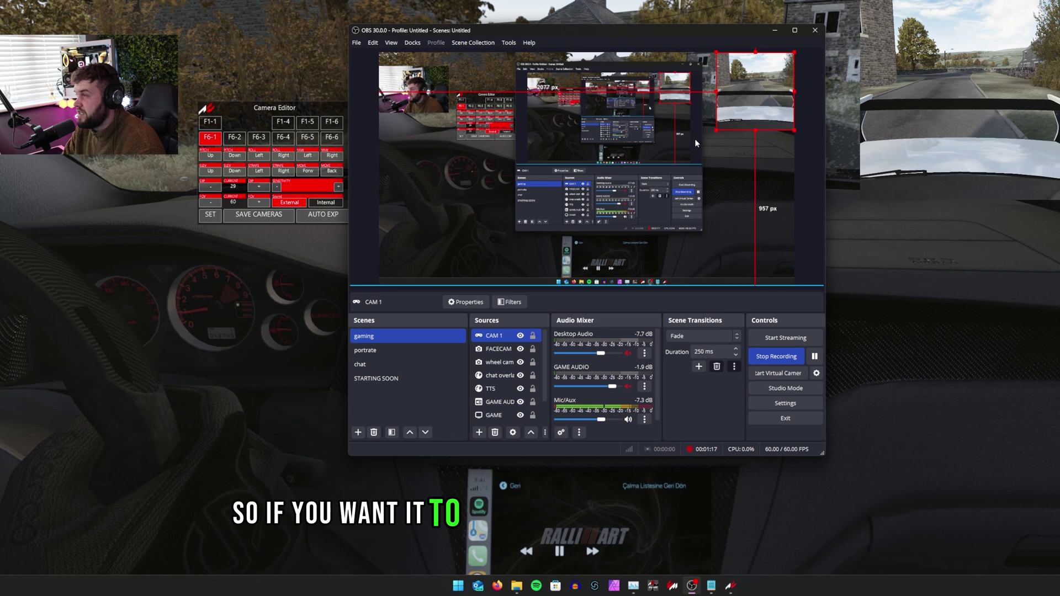
right_click(490, 333)
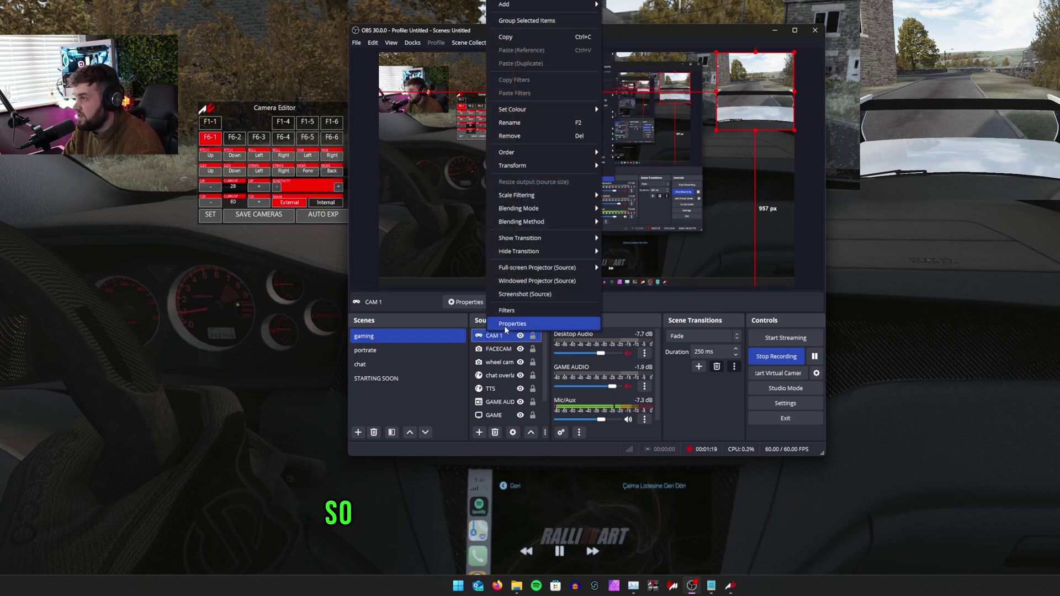
click(508, 325)
double_click(497, 264)
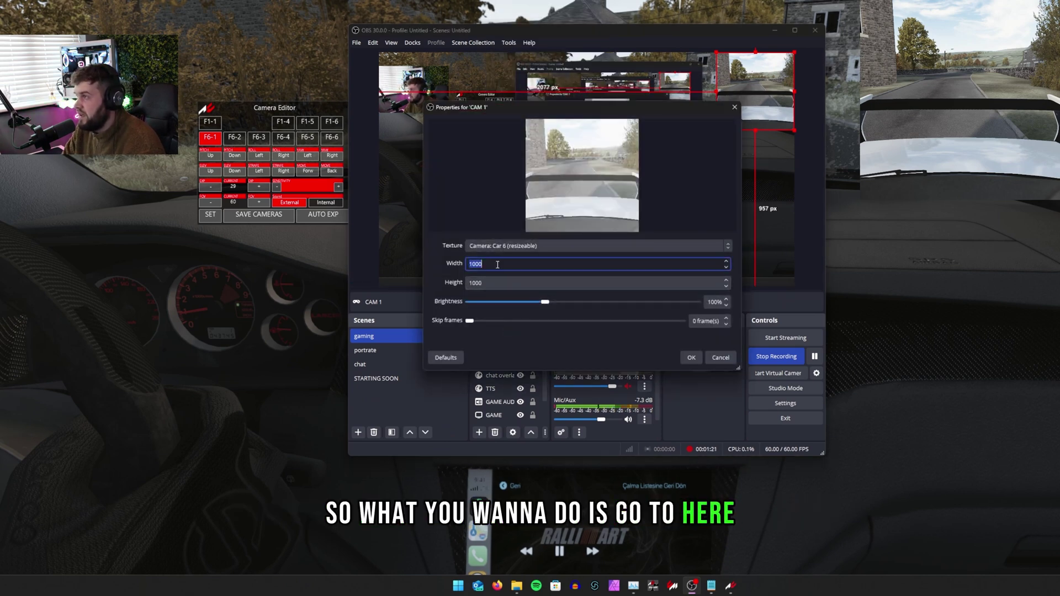
text(1920)
key(Tab)
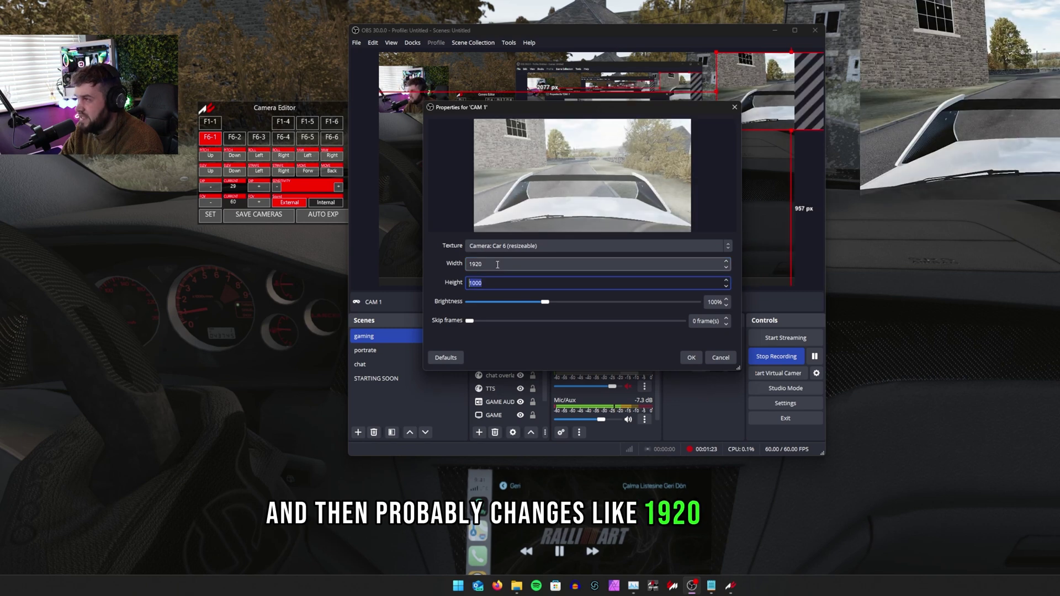
text(1080)
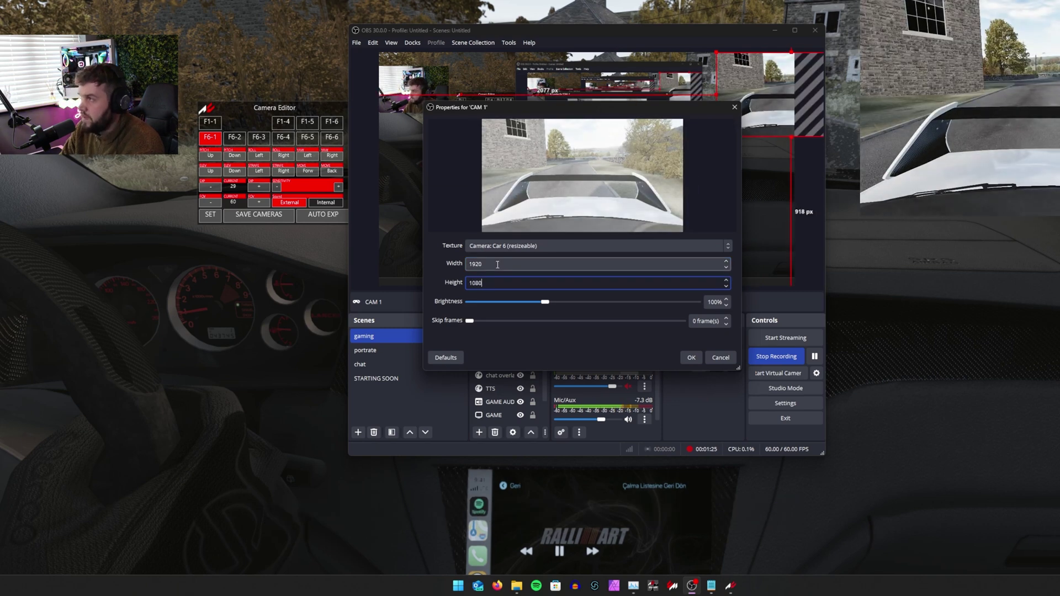
click(690, 358)
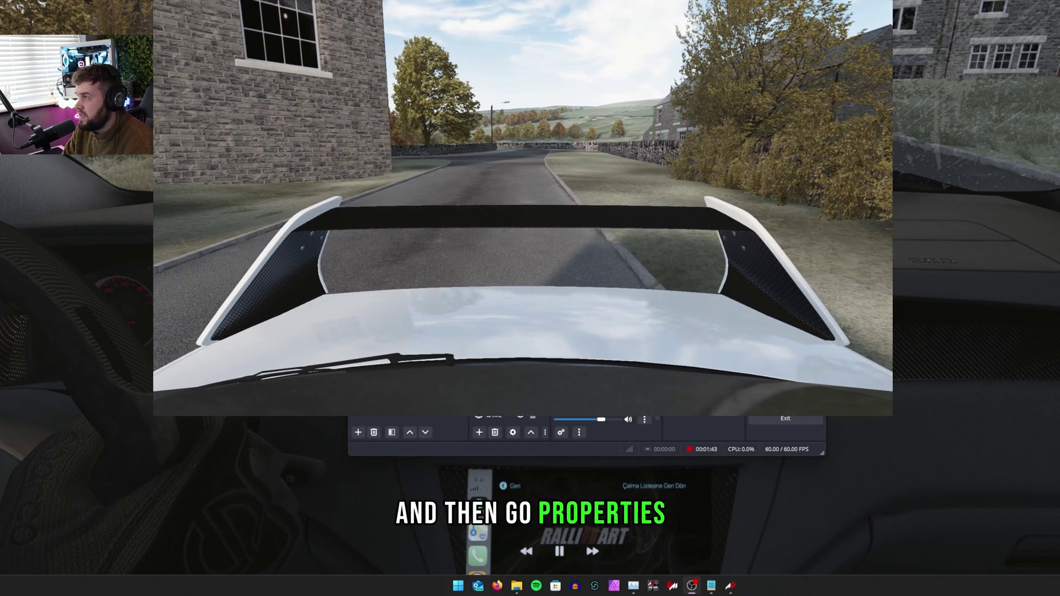
- Try the overhead, in-car, Basic: Virtual mirror and Basic: Include HUD textures on the CAM 1 source
key(F3)
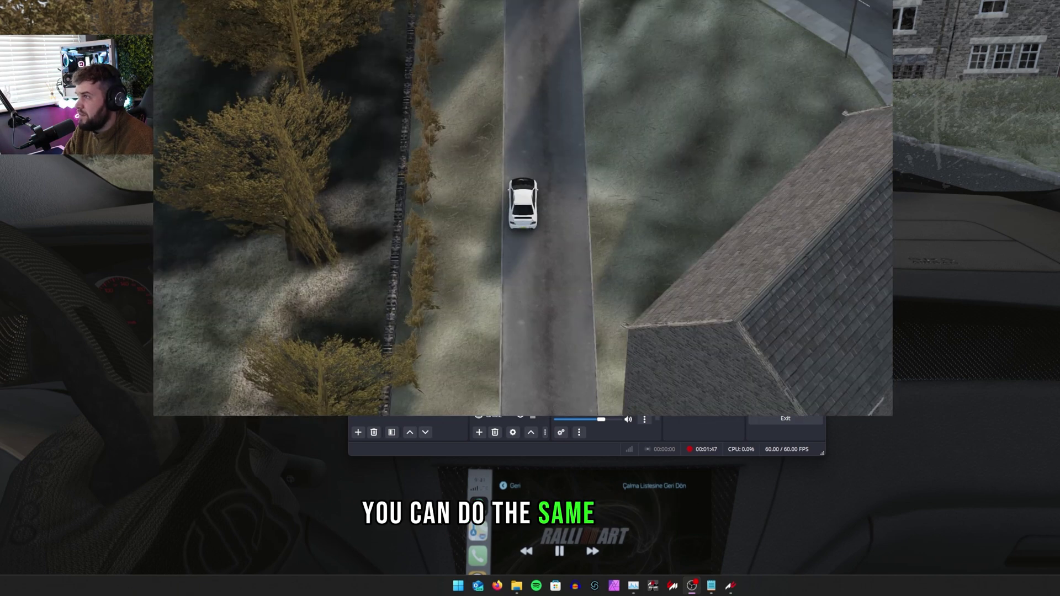
key(F1)
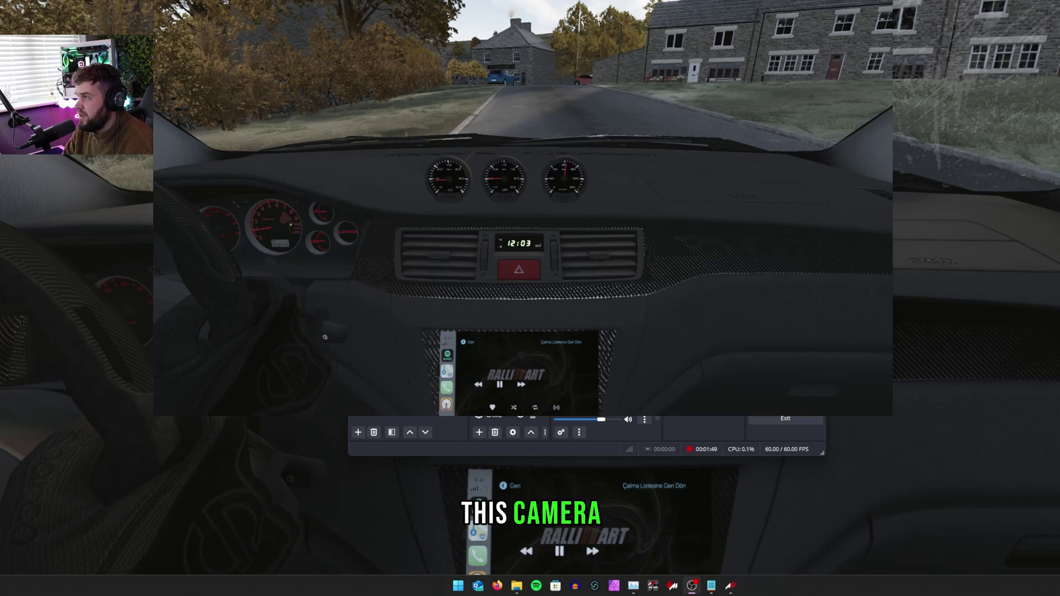
click(507, 276)
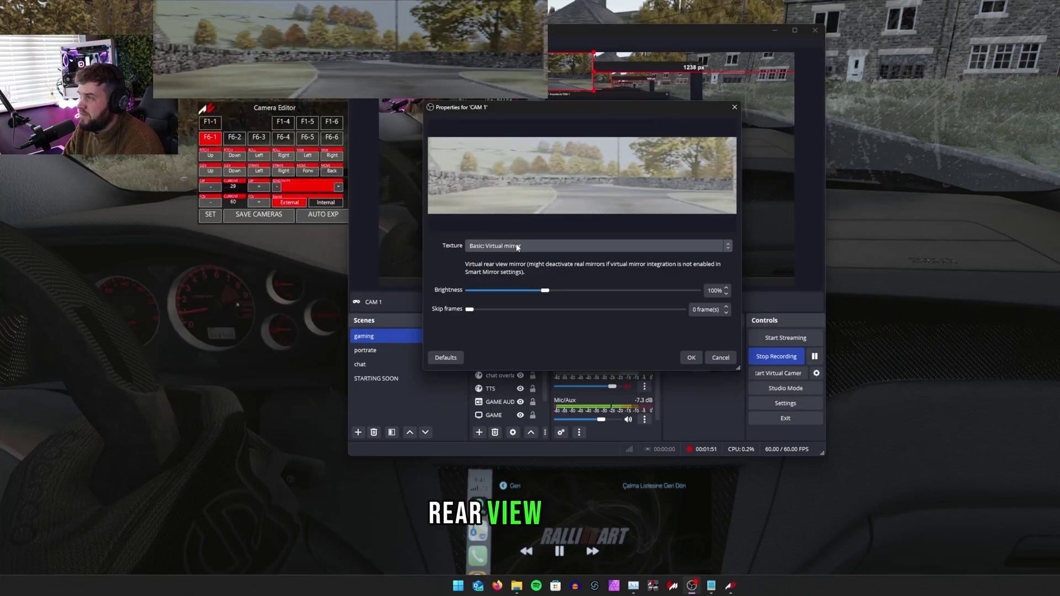
click(516, 246)
click(510, 274)
click(516, 246)
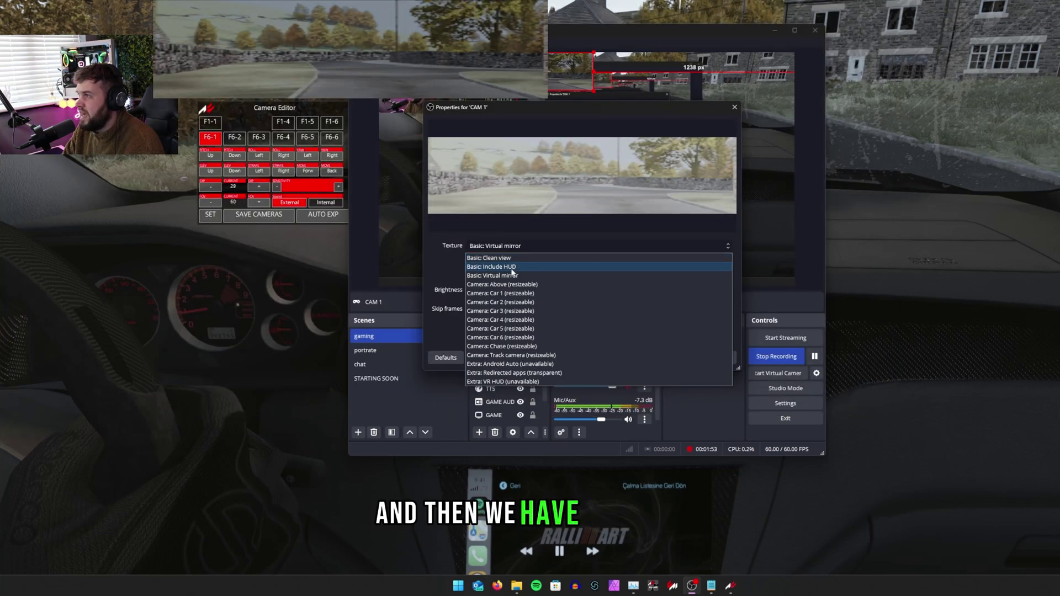
click(512, 269)
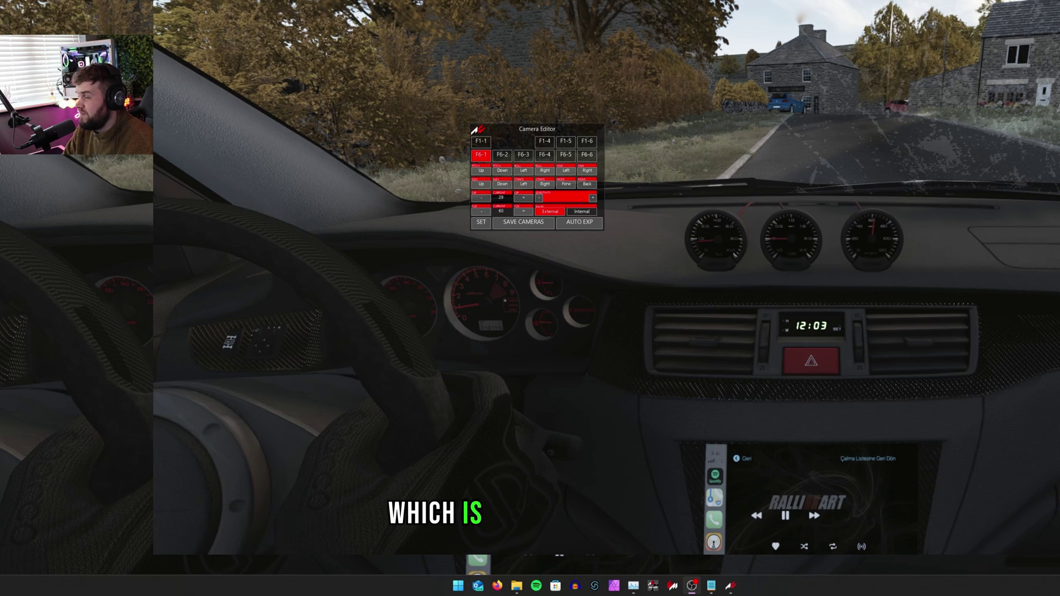
key(alt+Tab)
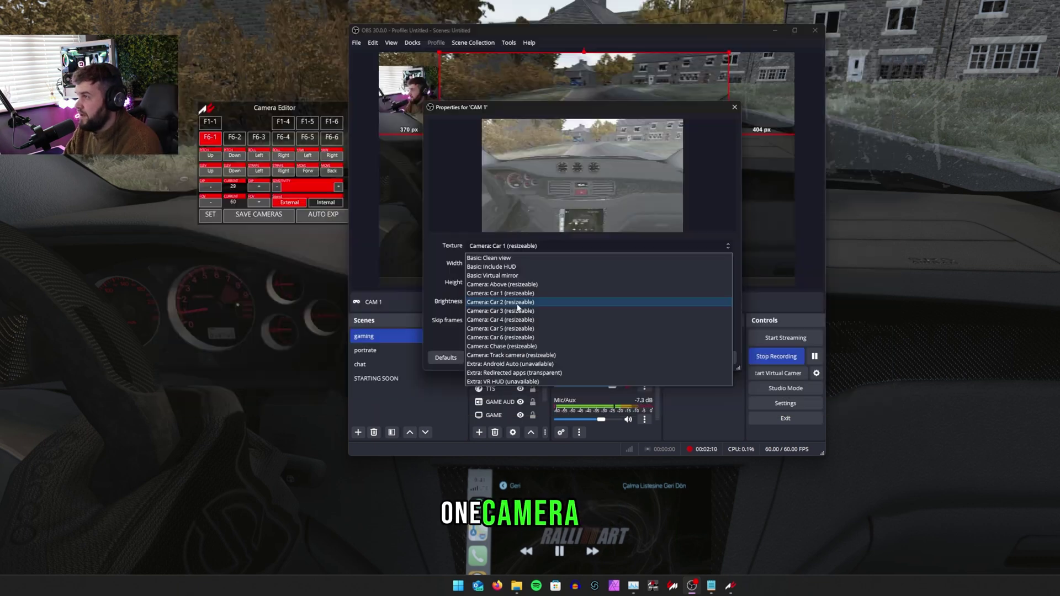
- Set CAM 1 to the car camera beside the wheel and shrink the view into the scene's upper-right corner
click(517, 309)
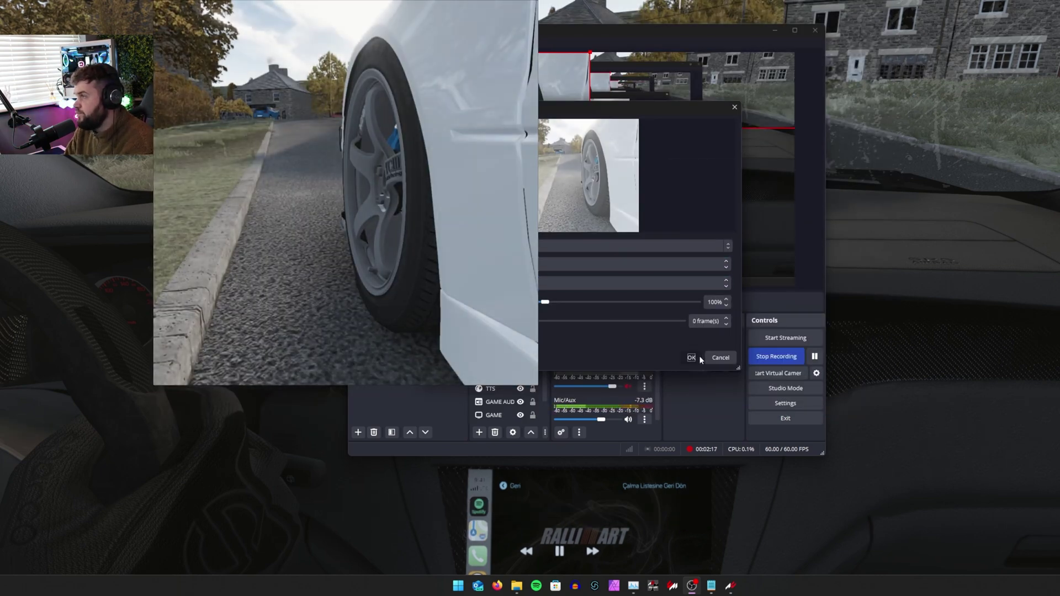
click(697, 357)
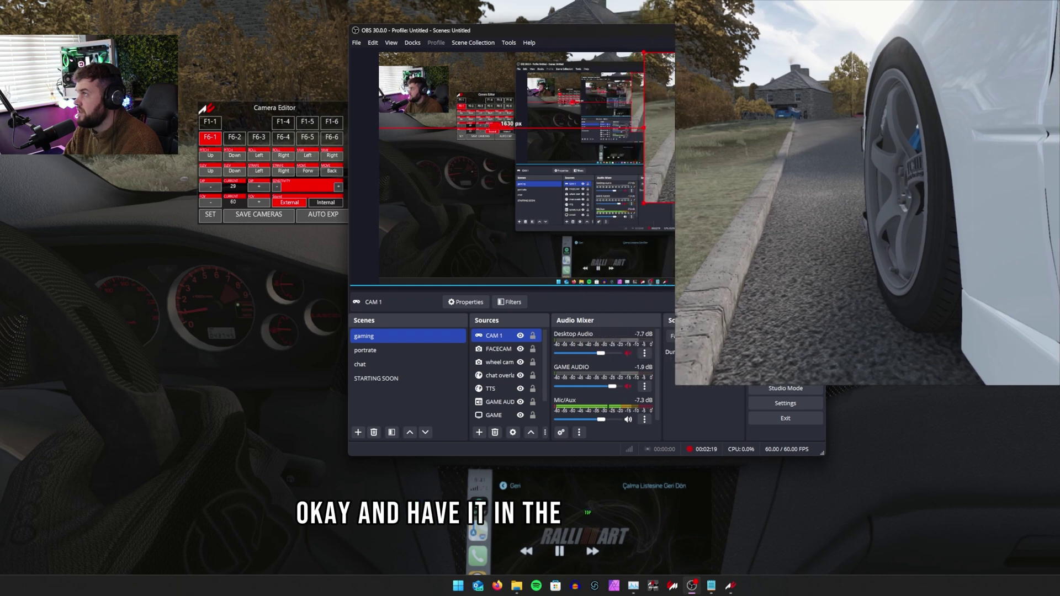
drag(718, 127, 725, 127)
drag(652, 202, 726, 122)
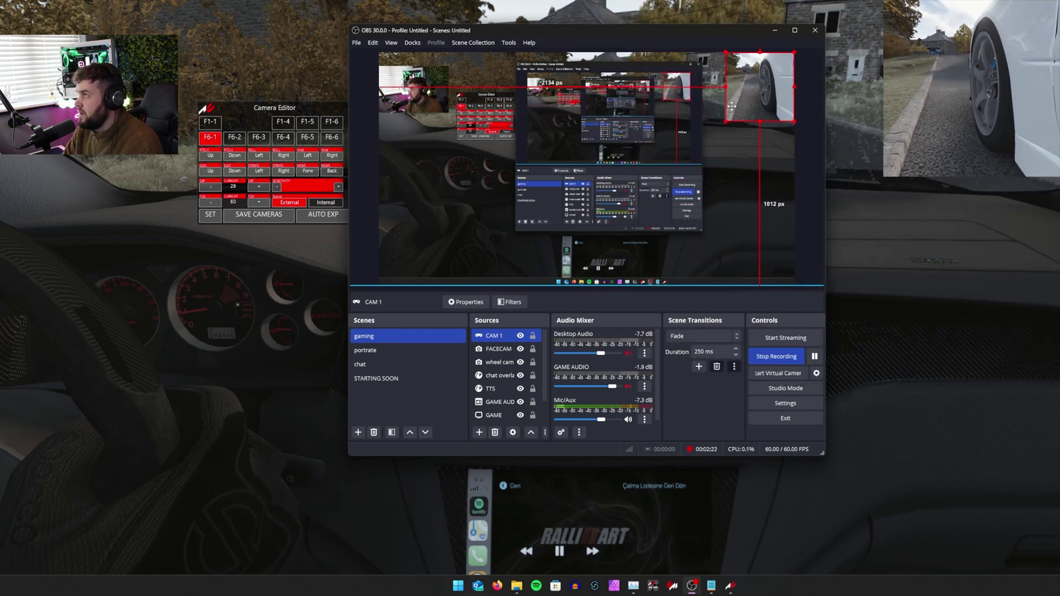
- Add a new Assetto Corsa source named "rear view" to the gaming scene with the Camera: Car 6 (resizeable) texture
right_click(494, 339)
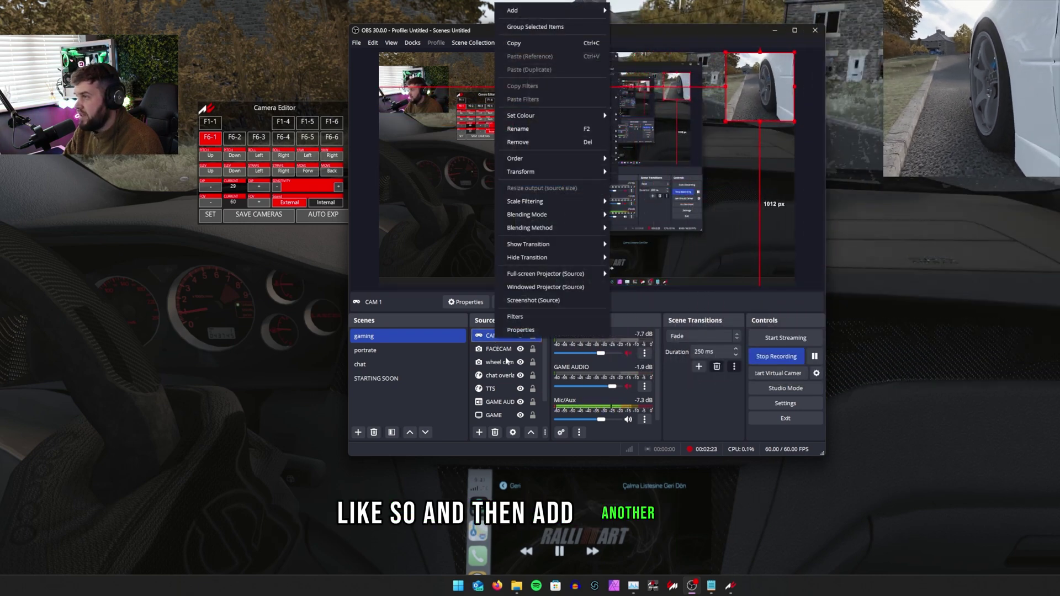
click(480, 433)
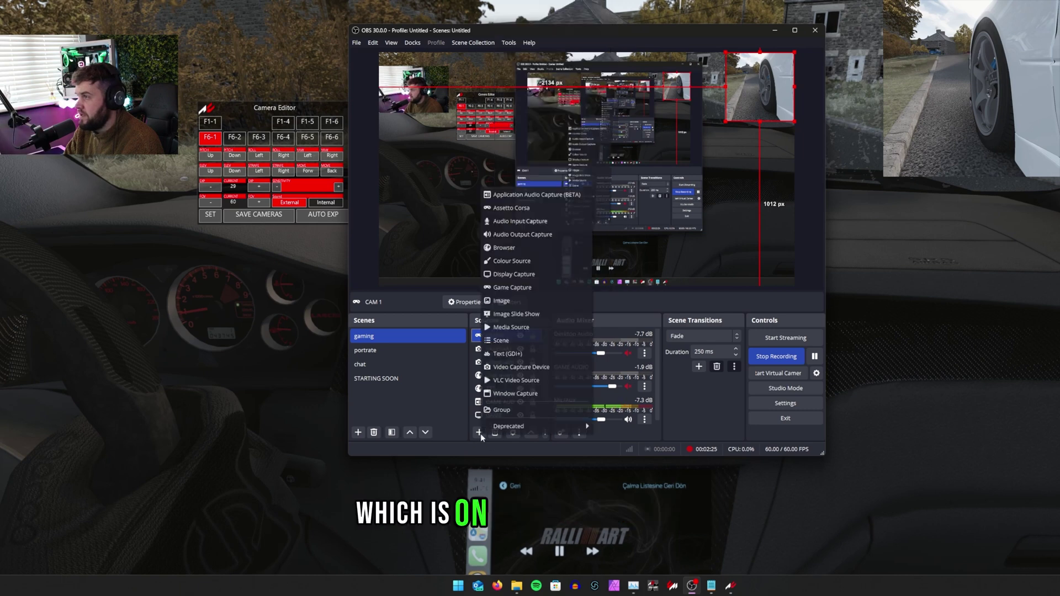
click(521, 208)
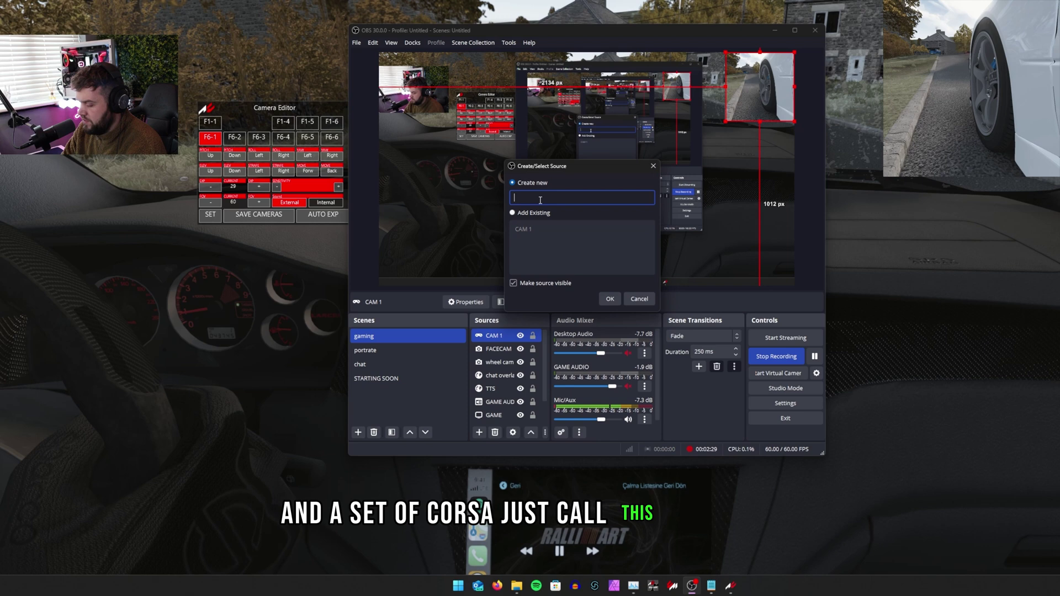
text(rear vi)
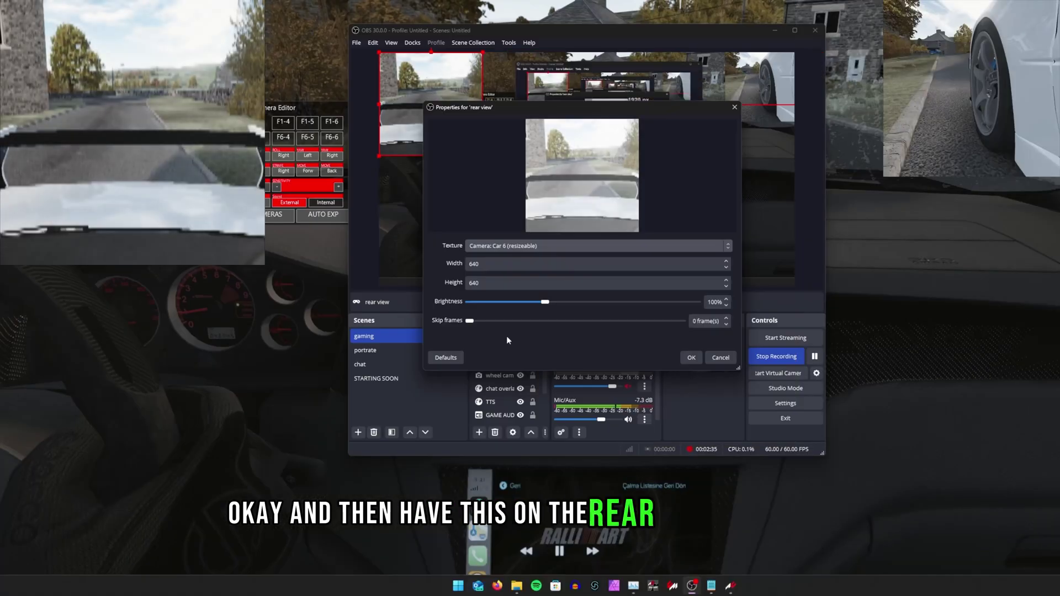
- Set the rear view source's width and height to 1000 and shrink the view into the scene's lower-left corner
double_click(497, 265)
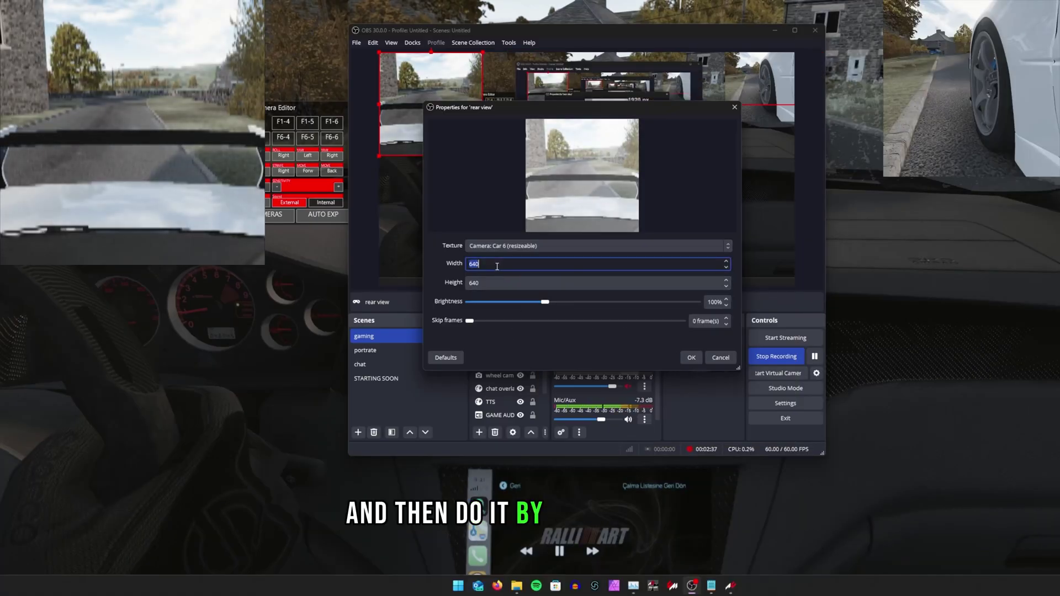
text(100)
key(Tab)
text(1000)
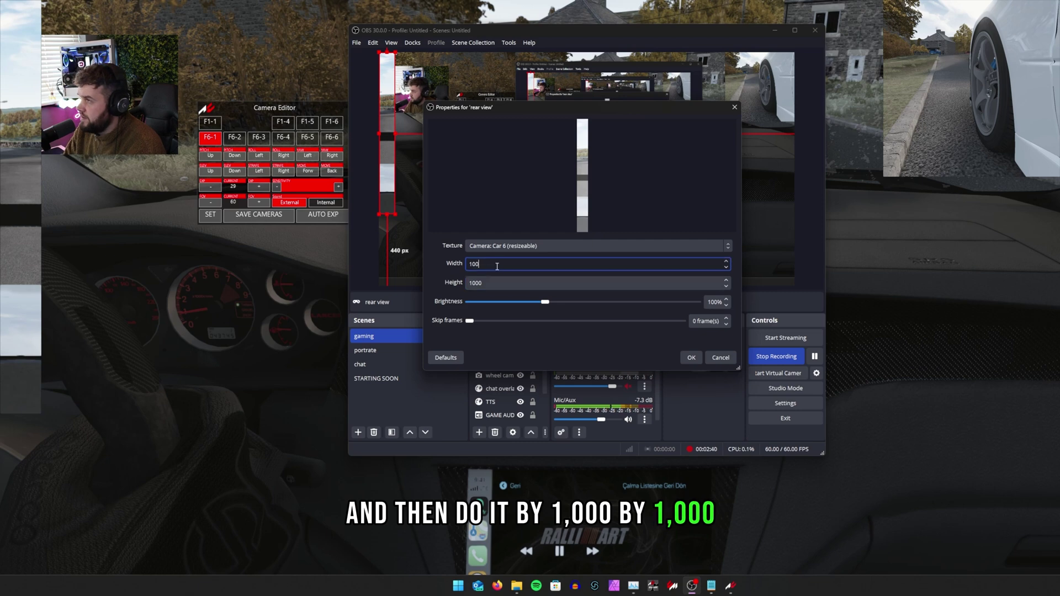
click(497, 265)
text(0)
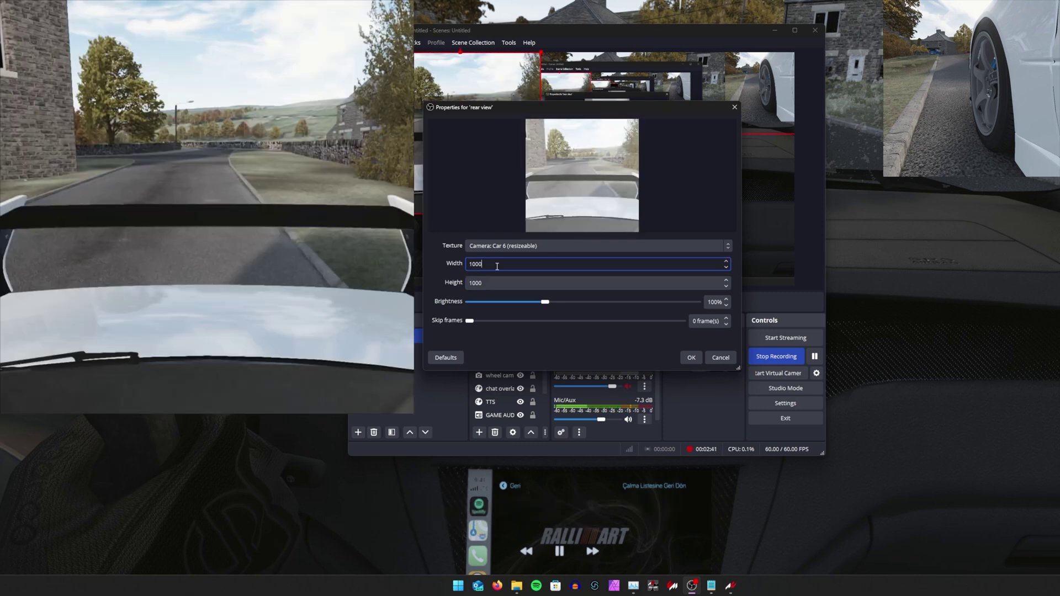
click(692, 357)
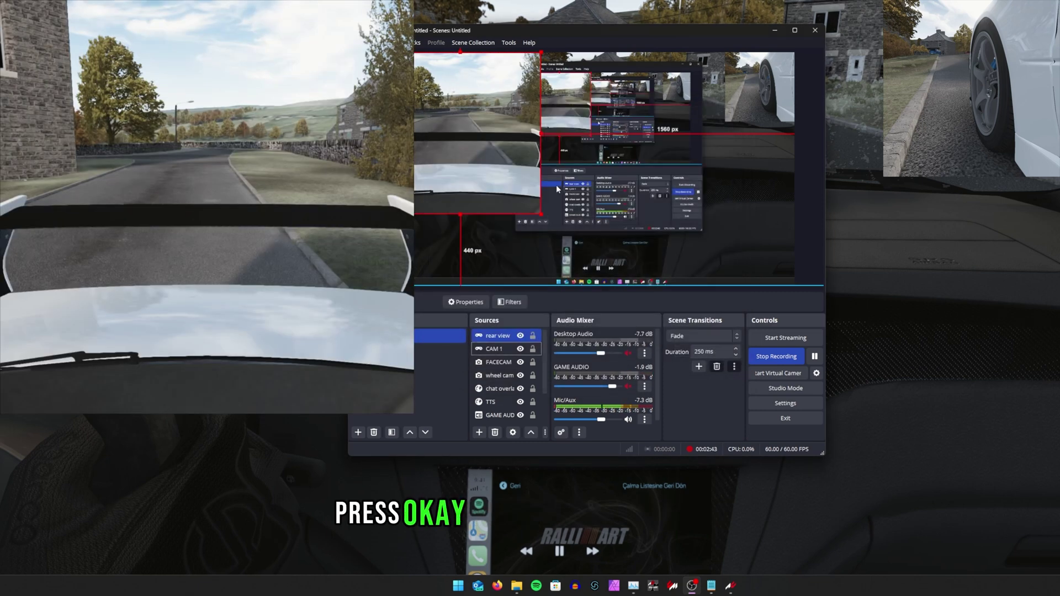
drag(542, 214, 448, 122)
drag(423, 87, 423, 251)
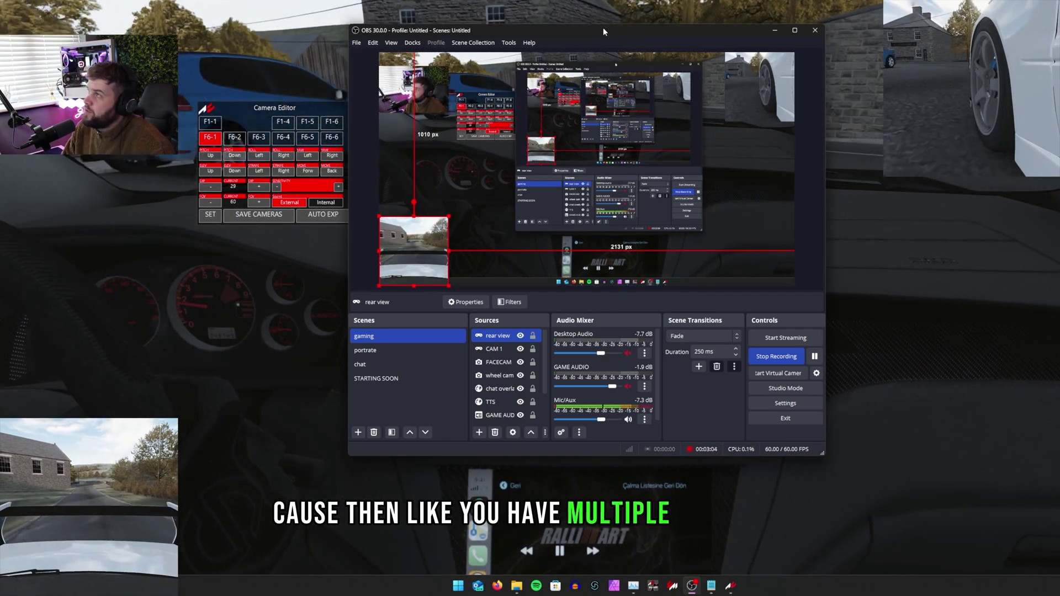
- Switch to Assetto Corsa and change the game view from the dashboard camera to the driver's cockpit view
click(603, 20)
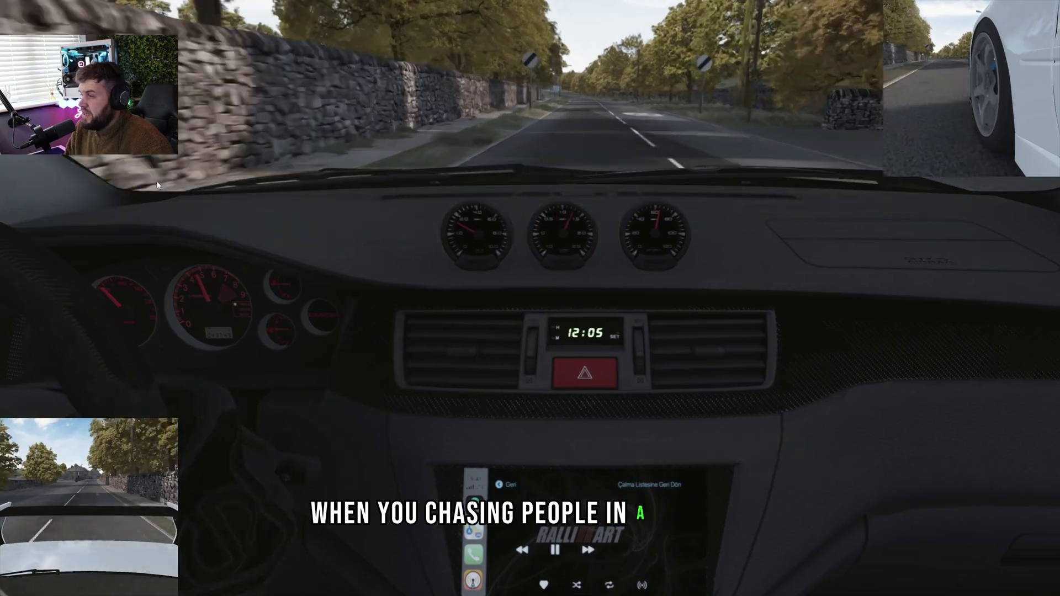
key(F6)
key(F6)
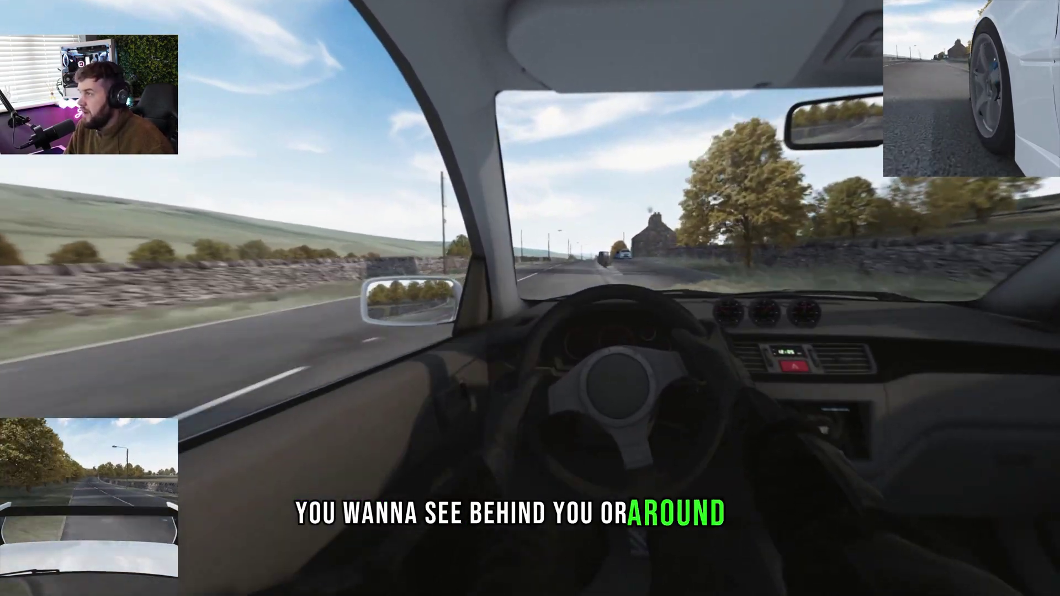
key(Left)
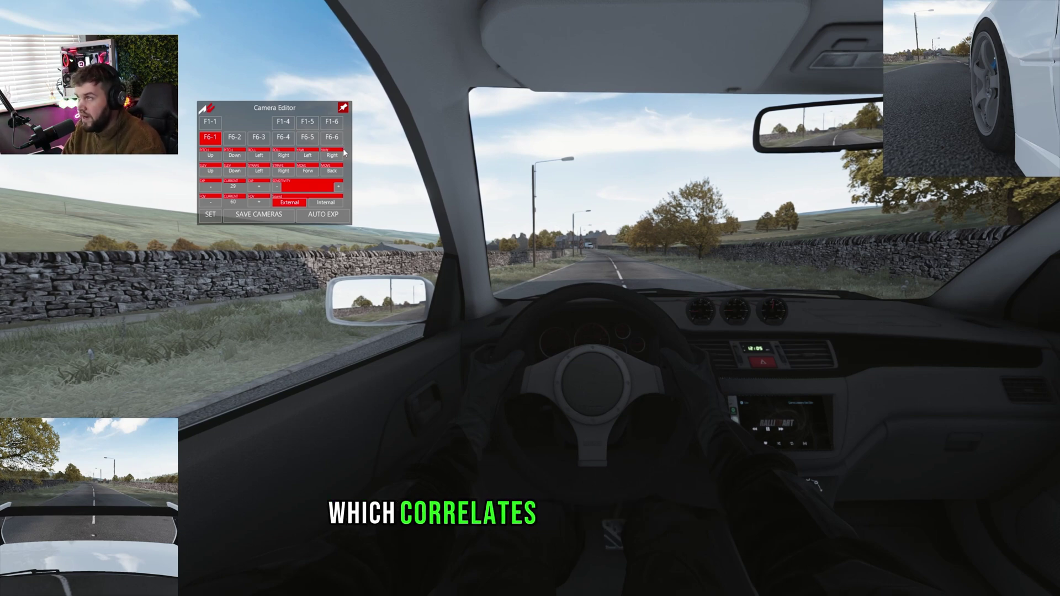
- Select car camera F6-6 in the Camera Editor and turn its view left and right
click(331, 145)
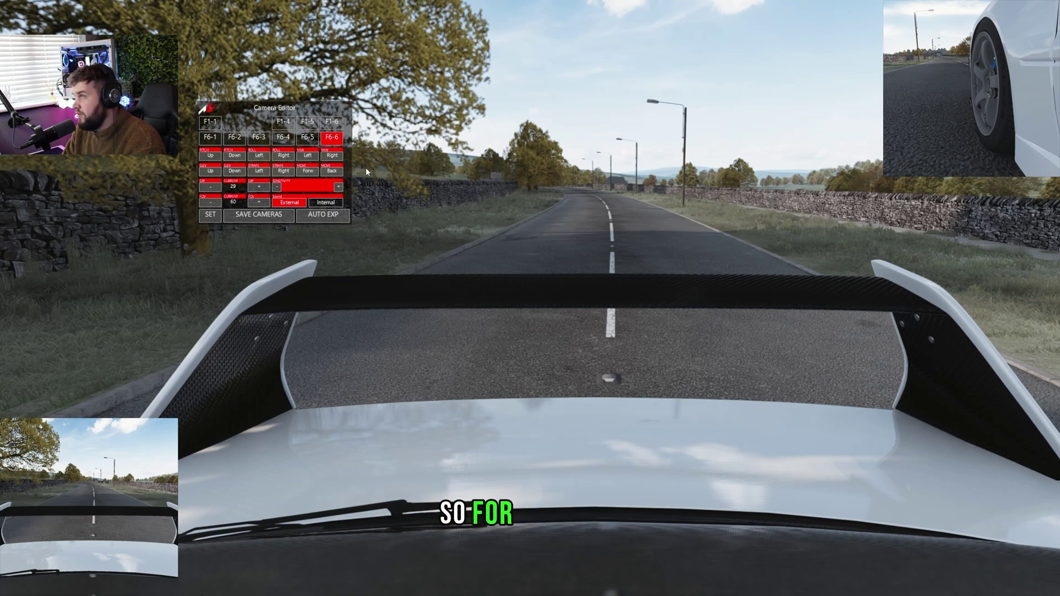
click(307, 156)
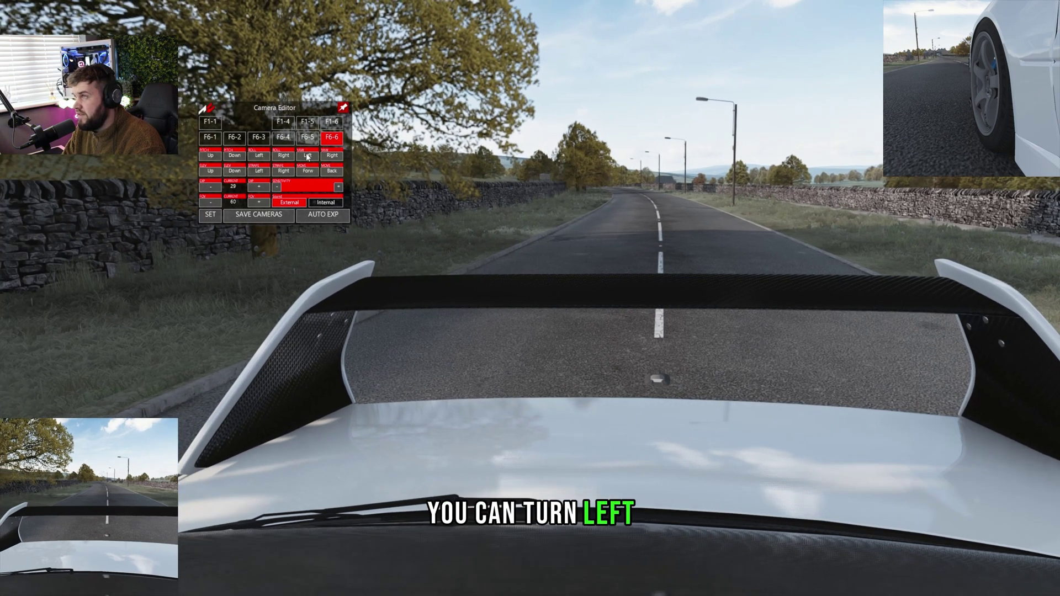
click(331, 156)
click(313, 156)
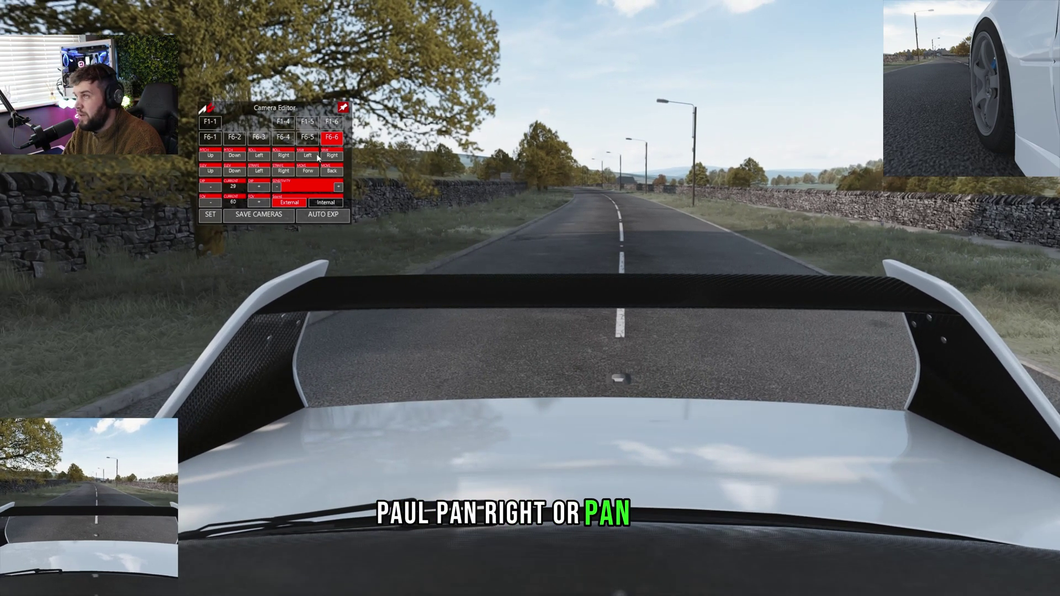
- Try rolling the F6-6 camera right and back left, and pitching it down and back up
click(282, 156)
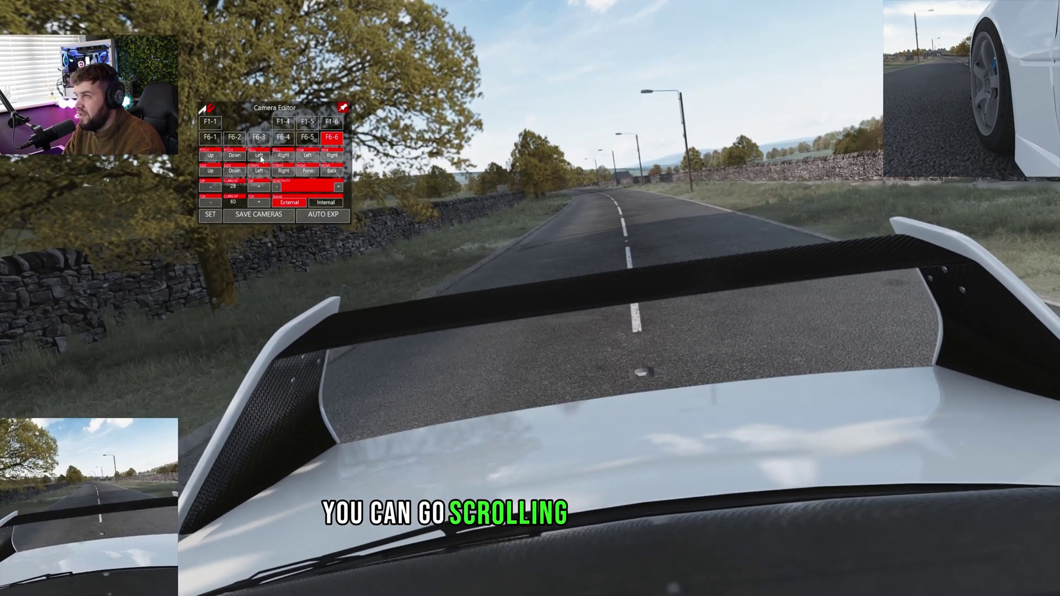
click(260, 156)
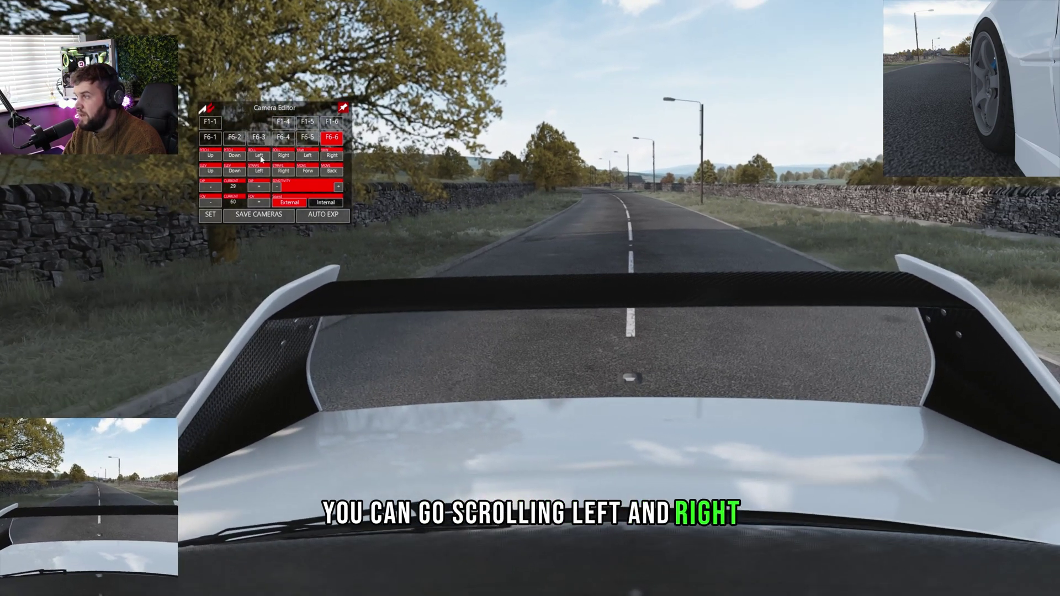
click(232, 158)
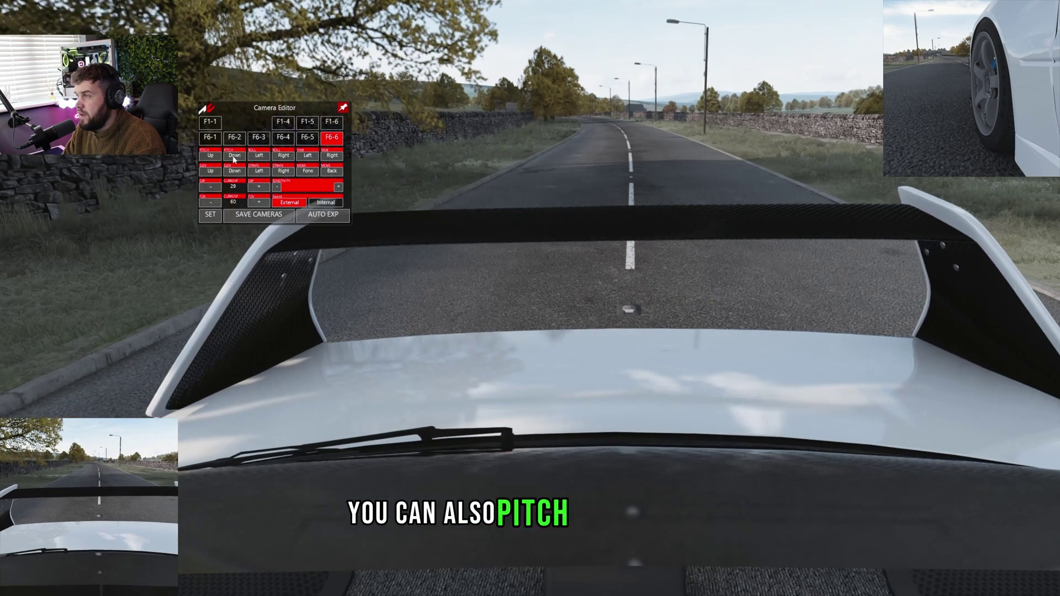
click(217, 159)
click(216, 160)
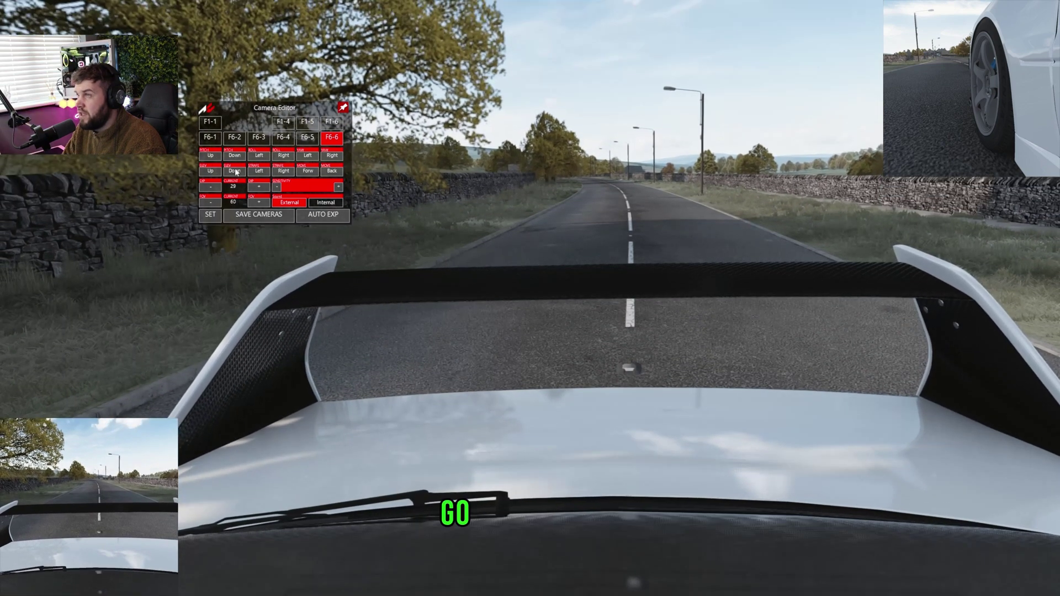
- Raise the F6-6 camera's elevation well above the car's rear spoiler
click(237, 171)
click(216, 172)
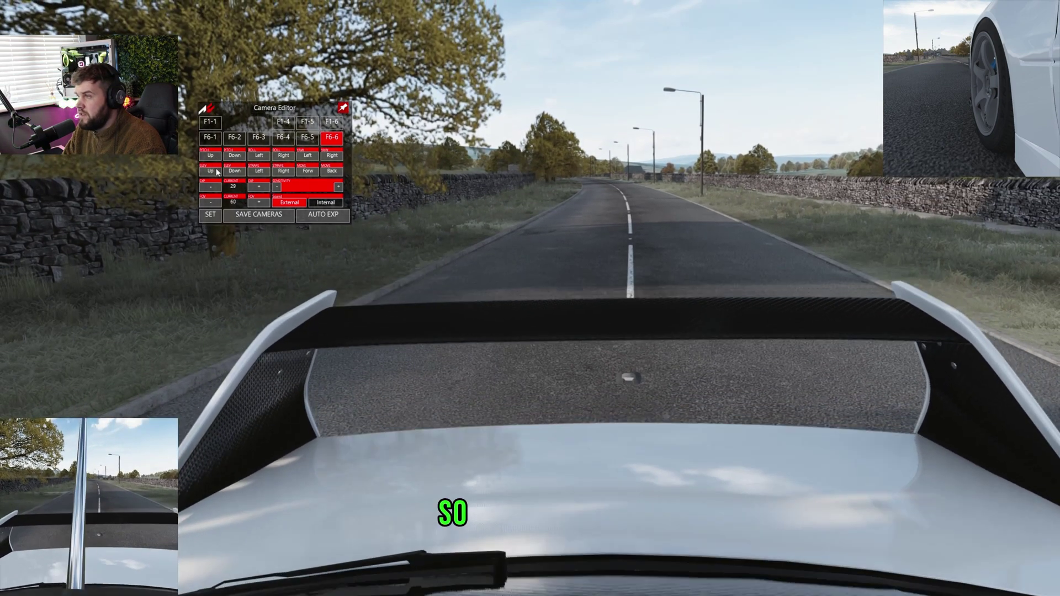
click(217, 172)
click(217, 172)
click(216, 172)
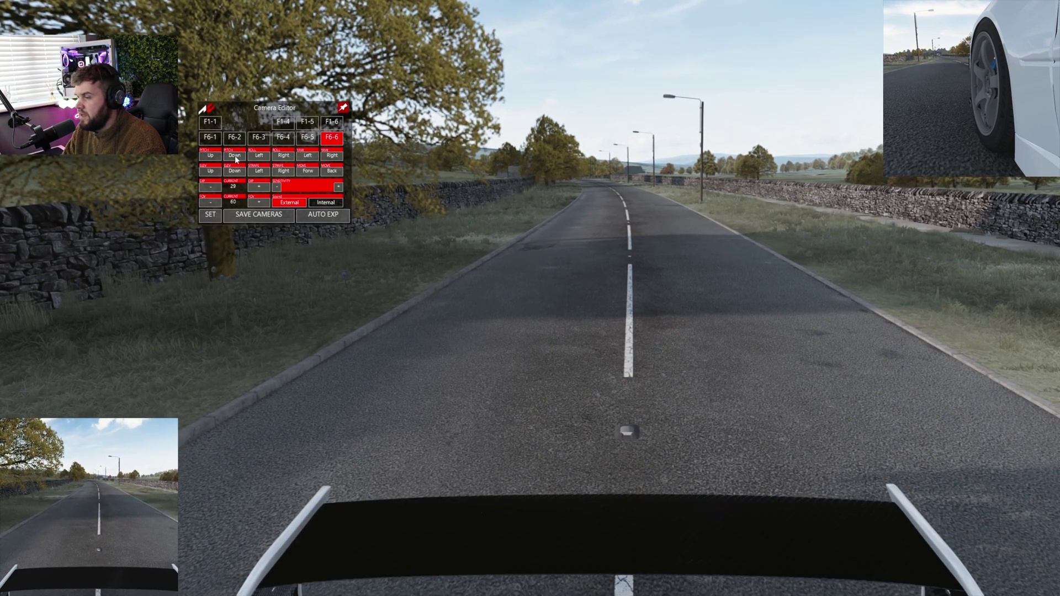
- Pitch the F6-6 camera down over the boot and rear window, and tilt it partly back up
click(235, 157)
click(235, 156)
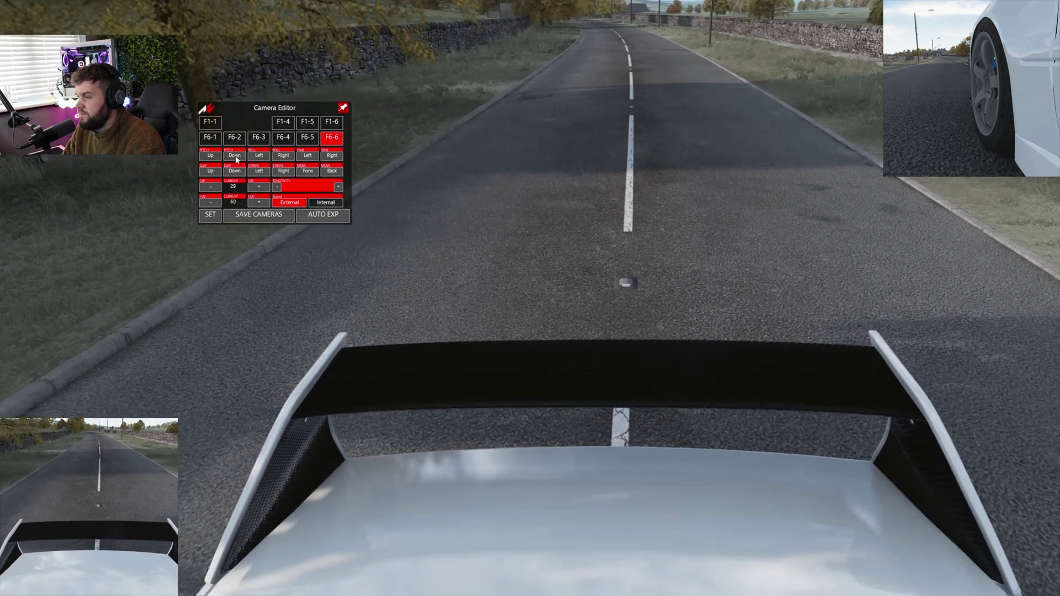
click(235, 157)
click(235, 156)
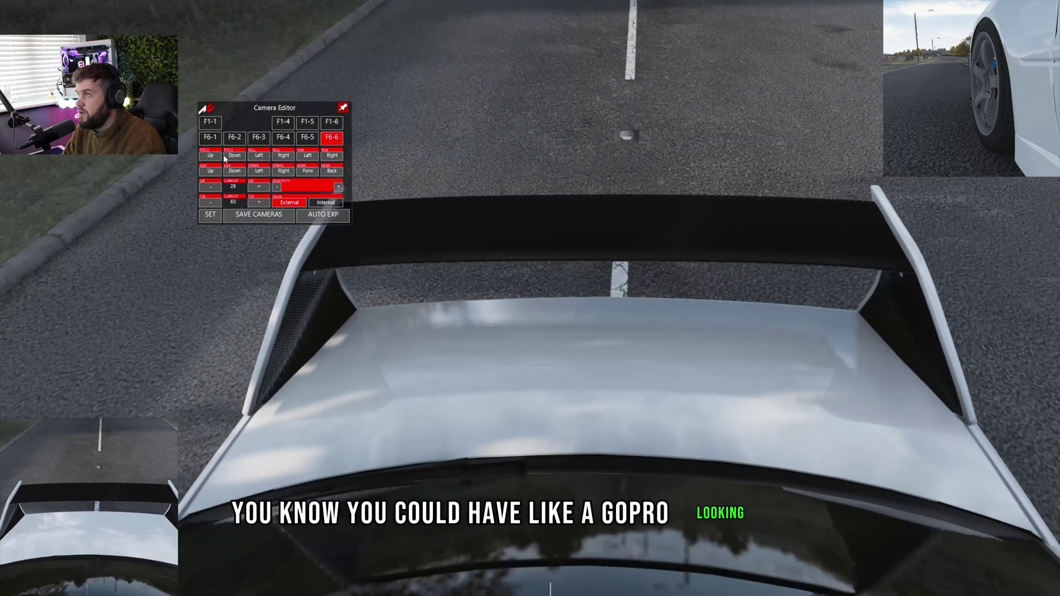
click(214, 156)
click(214, 156)
click(214, 156)
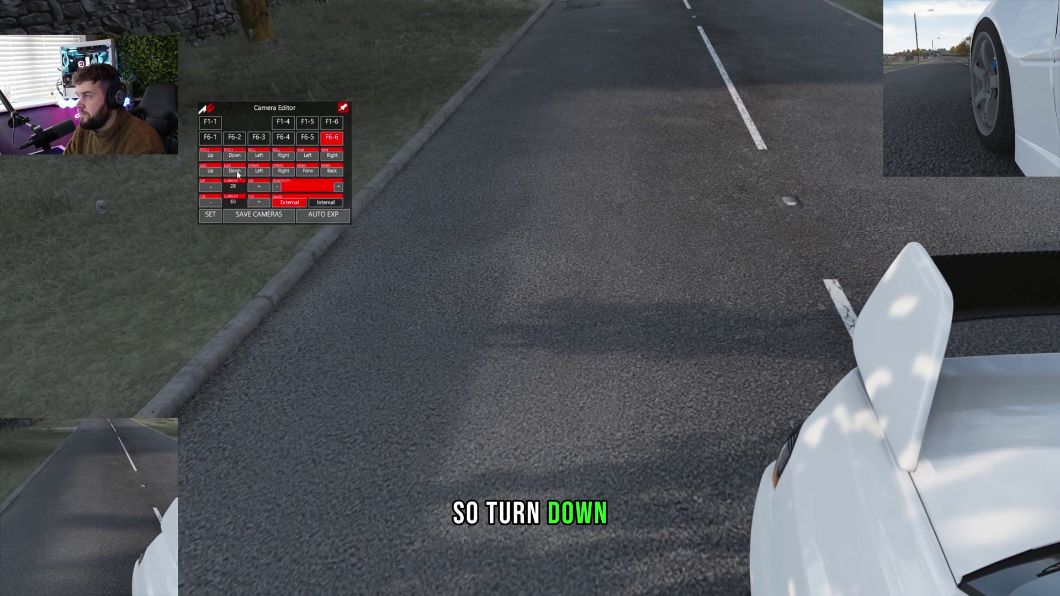
- Lower the F6-6 camera's elevation beside the car until the whole rear wheel is in view
click(237, 171)
click(237, 171)
click(236, 170)
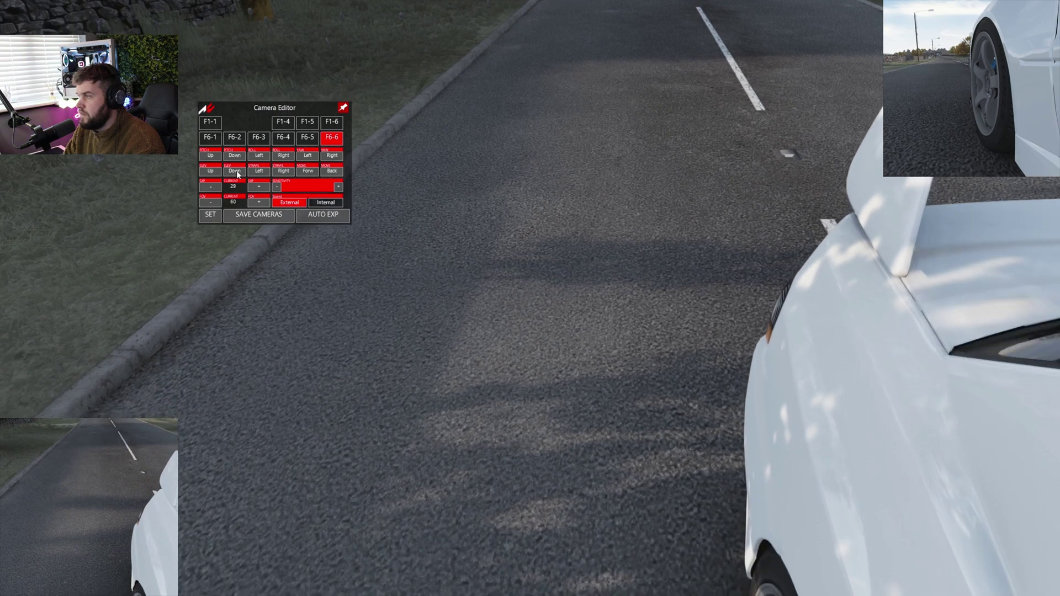
click(238, 171)
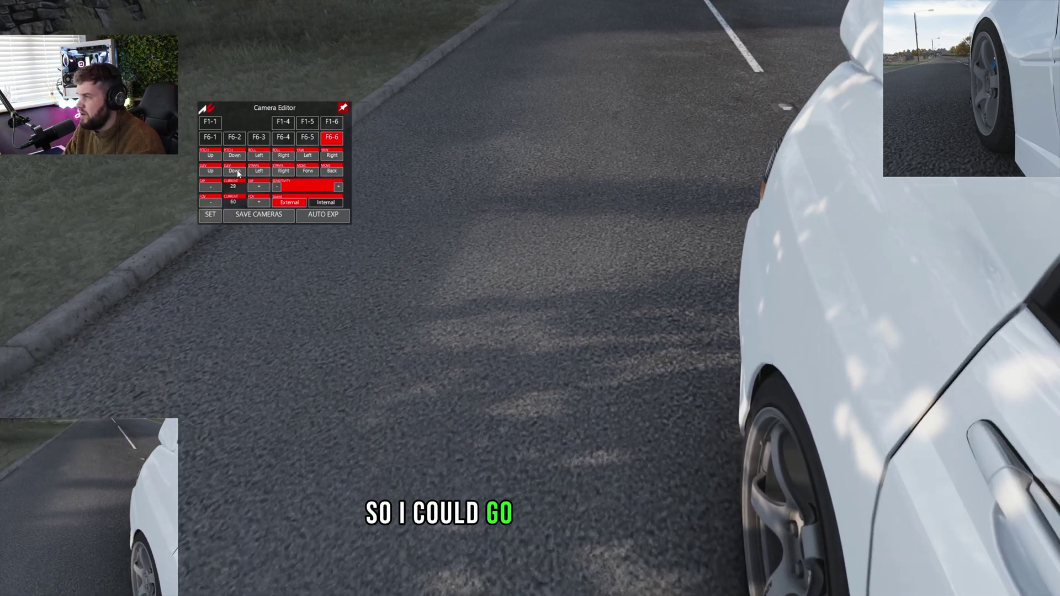
click(237, 171)
click(236, 170)
click(236, 170)
click(236, 171)
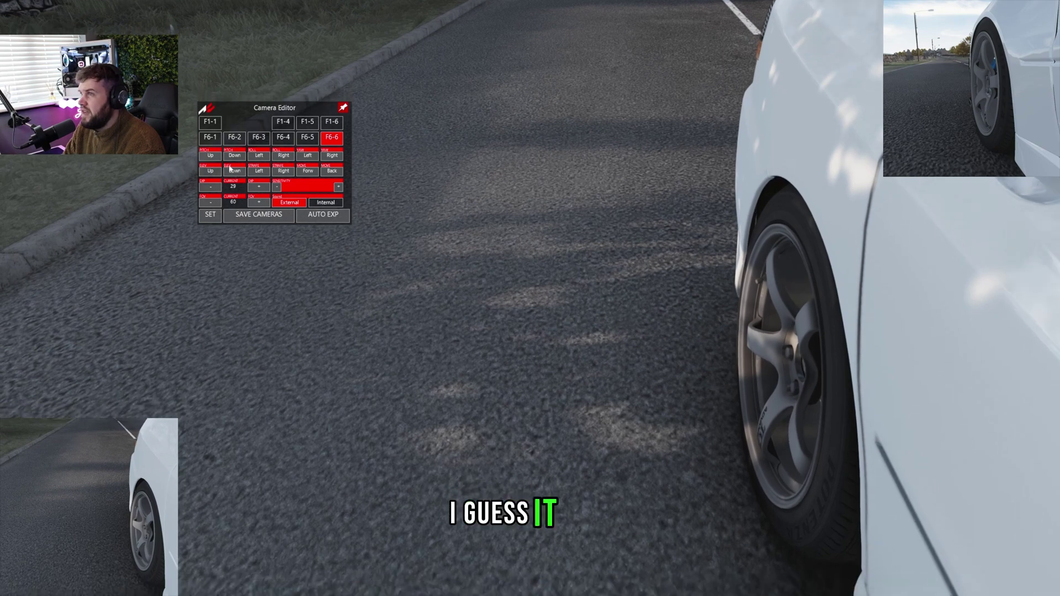
- Pitch the F6-6 camera up until the road behind, the horizon and the sky are in frame
click(210, 160)
click(211, 159)
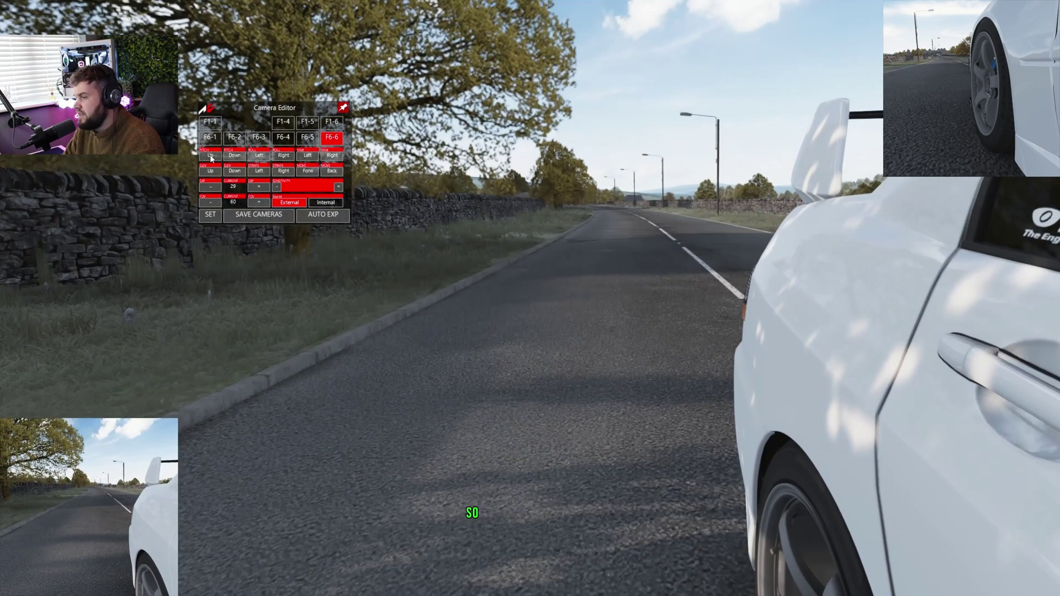
click(211, 158)
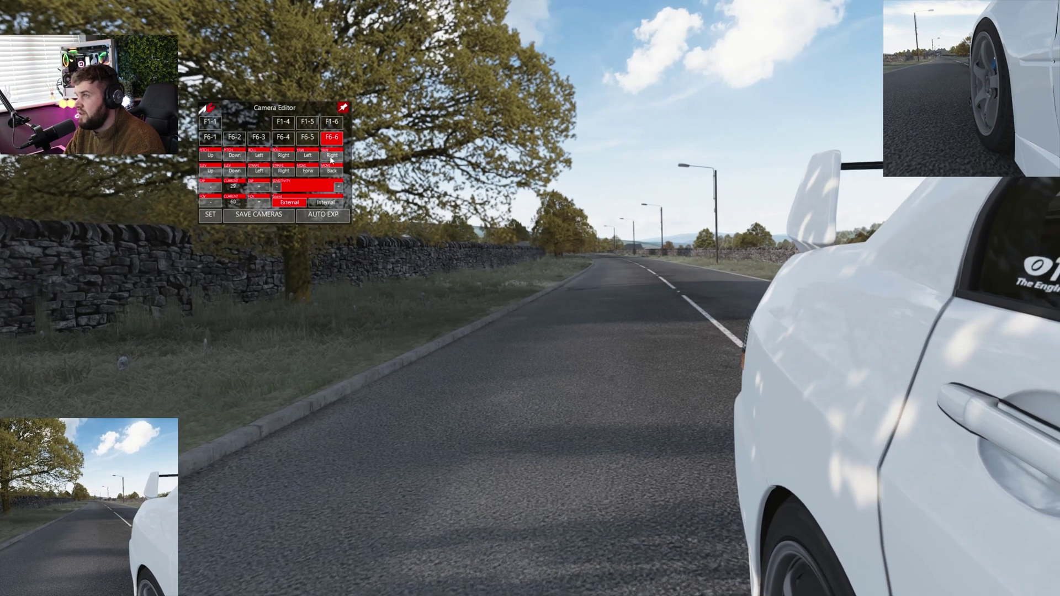
- Test the F6-6 camera's roll both ways and strafe it right, closer to the car's side windows
click(282, 159)
click(257, 159)
click(281, 174)
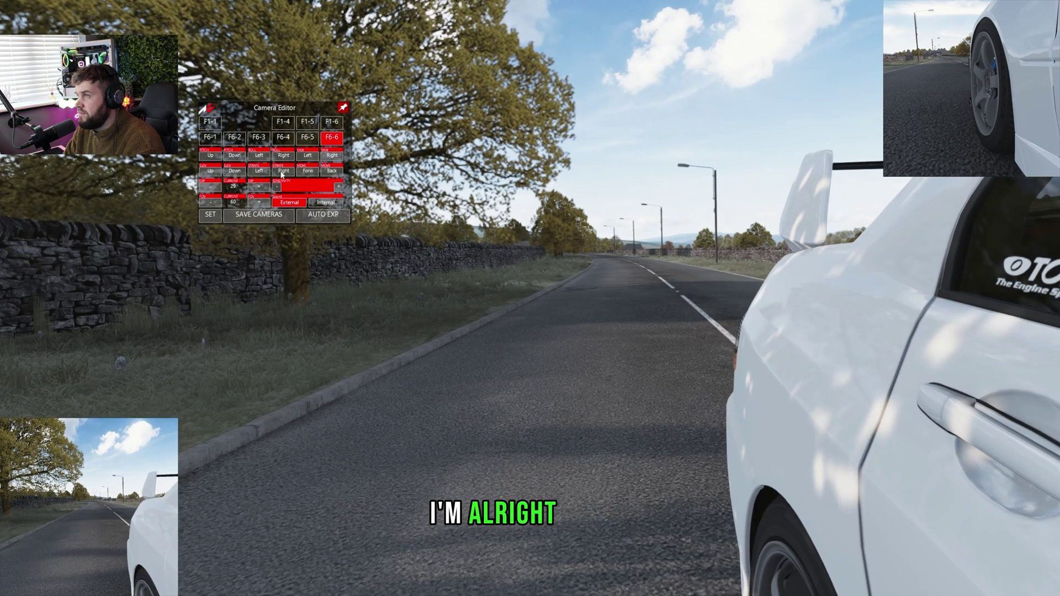
click(282, 173)
click(282, 172)
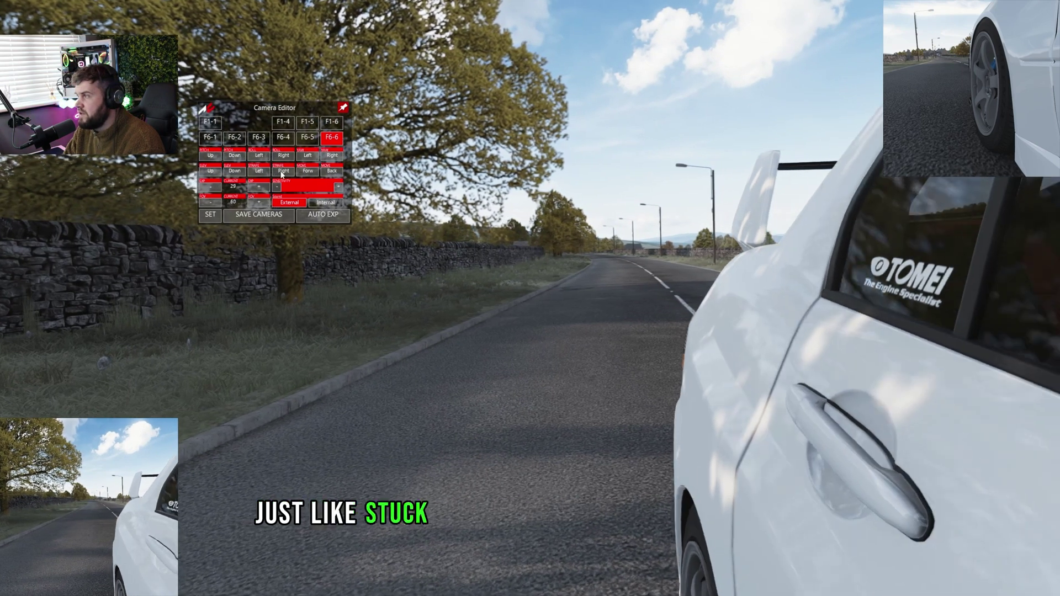
click(281, 173)
click(282, 172)
click(281, 172)
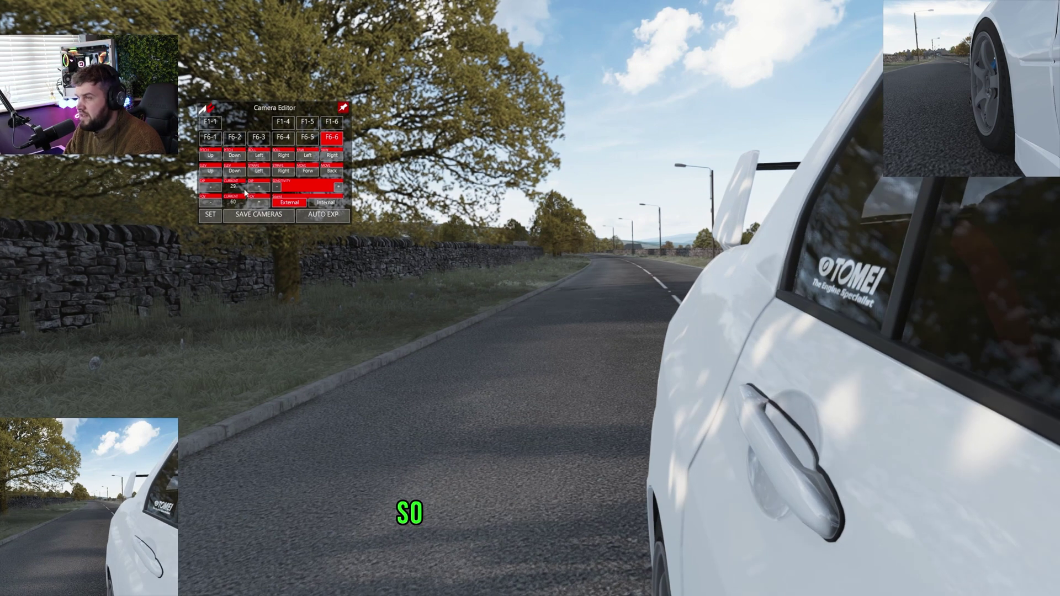
- Lower the F6-6 camera to just below the rear door handle and strafe it slightly left, away from the car
click(210, 172)
click(238, 174)
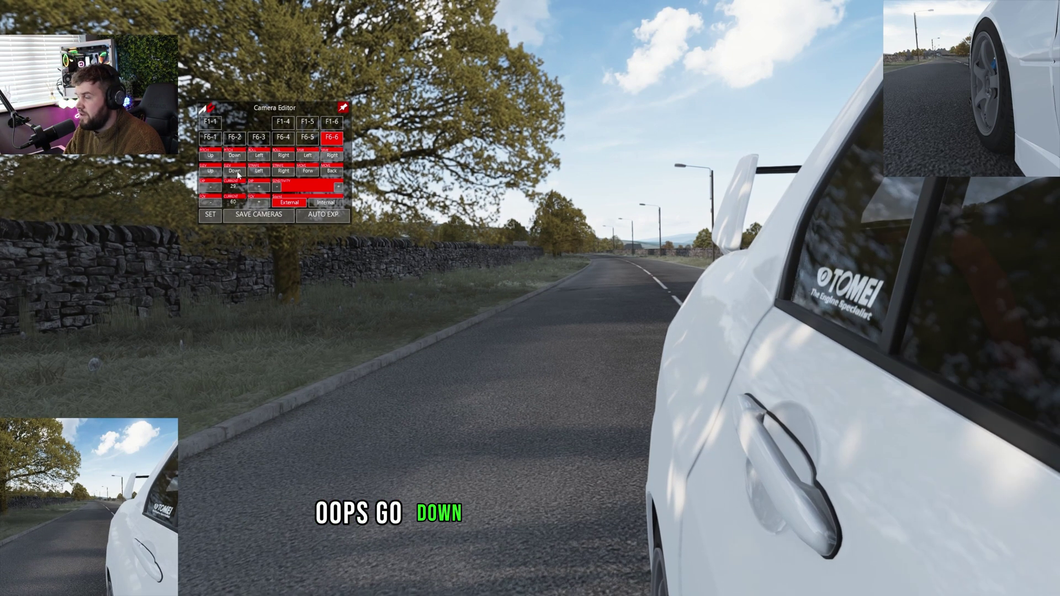
click(237, 172)
click(237, 173)
click(237, 172)
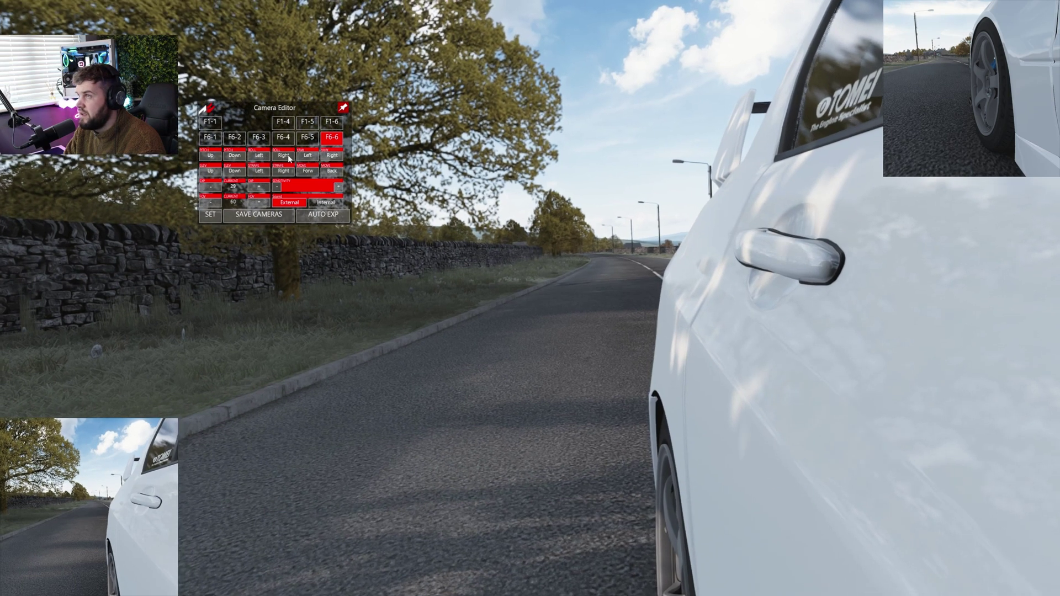
click(261, 173)
click(262, 174)
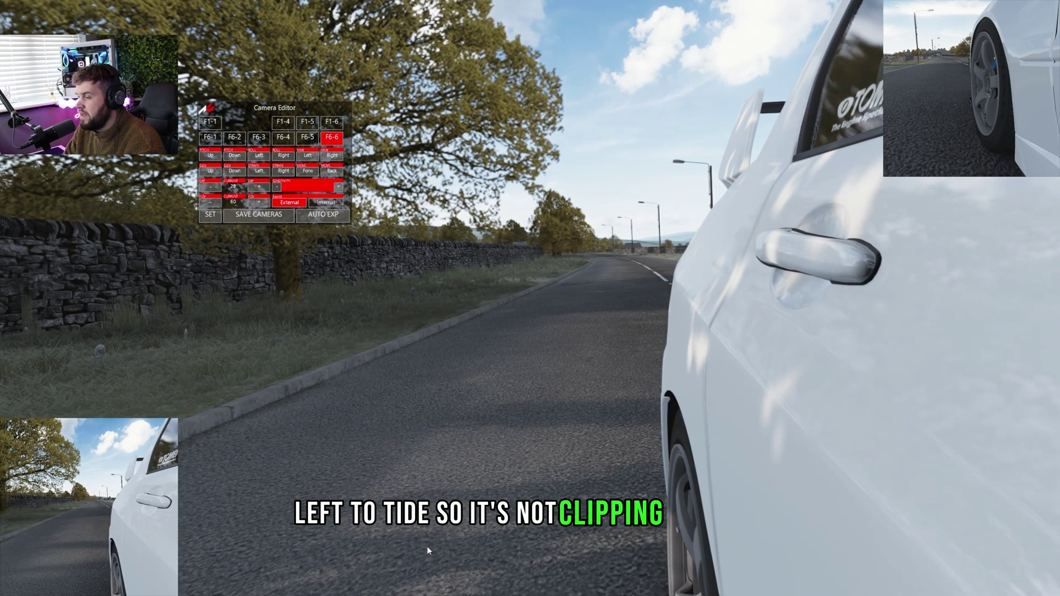
- Close the Camera Editor and cycle the game view back to the driver's cockpit
click(206, 110)
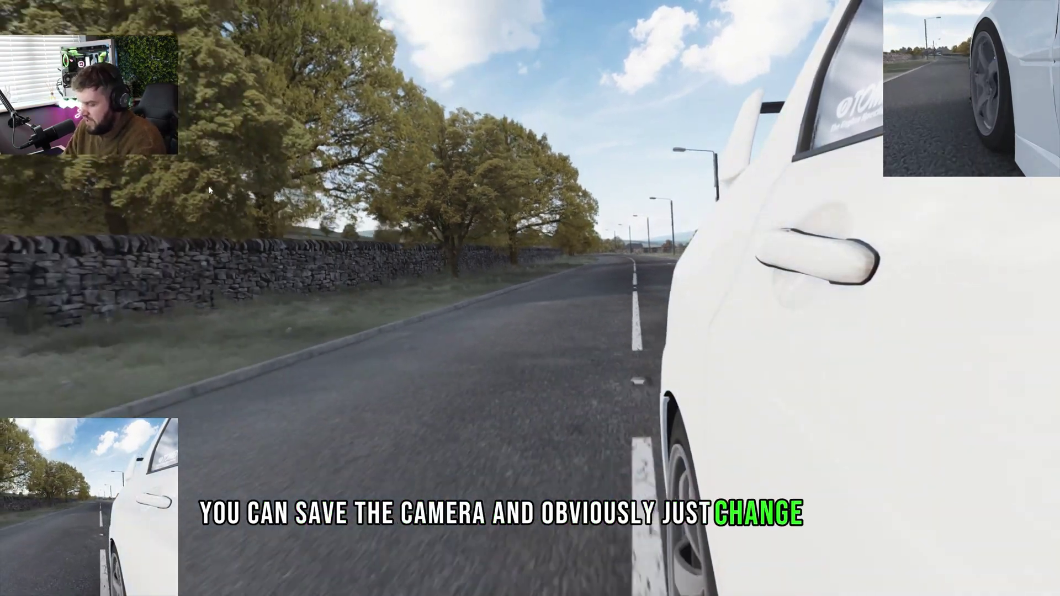
key(F1)
key(F1)
key(F1)
key(F1)
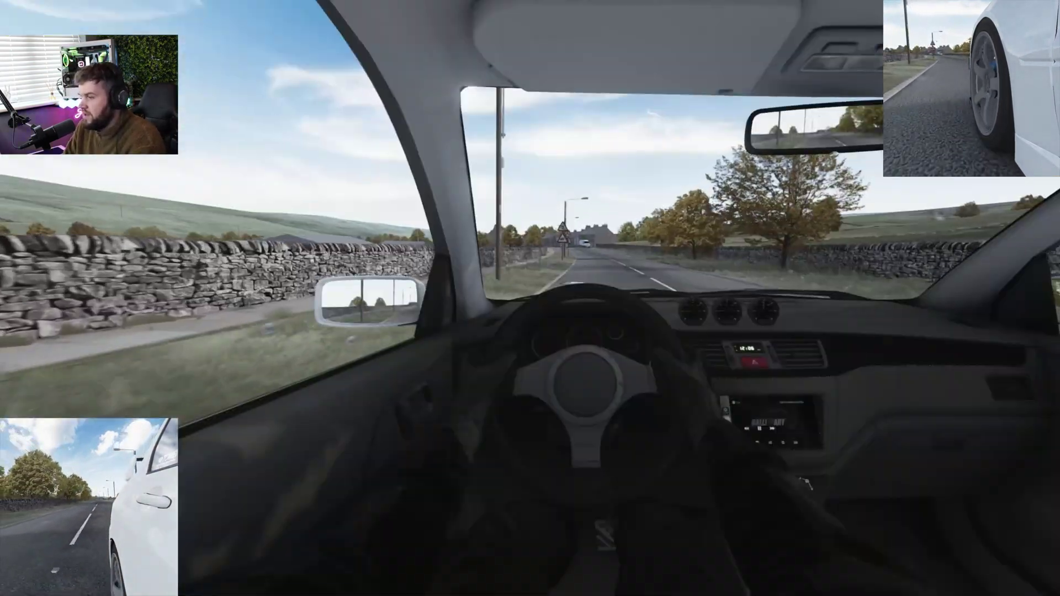